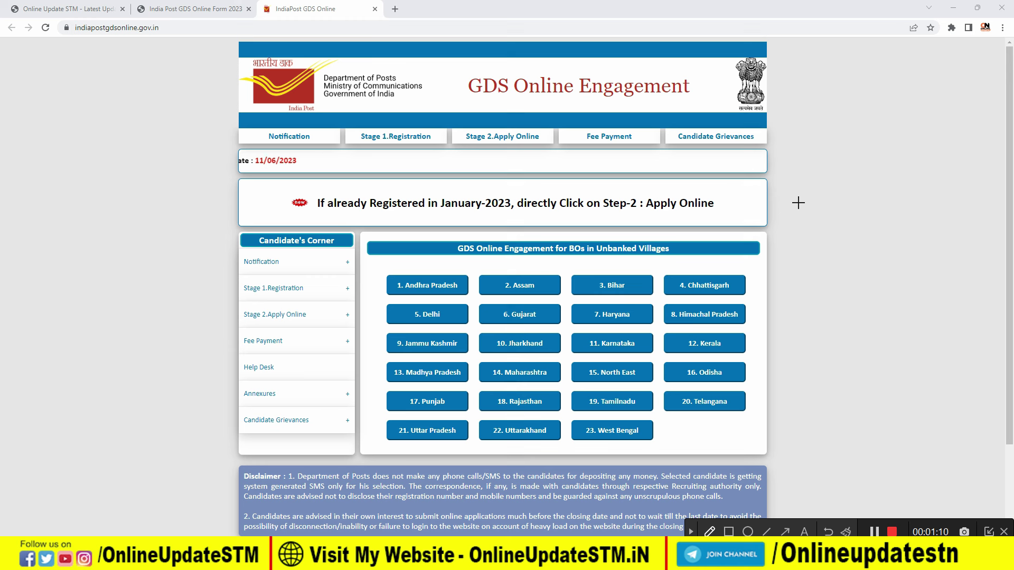
{"action": "mouse_move", "coordinate": [797, 206]}
{"action": "left_mouse_down"}
{"action": "mouse_move", "coordinate": [805, 218]}
{"action": "mouse_move", "coordinate": [821, 200]}
{"action": "mouse_move", "coordinate": [838, 211]}
{"action": "mouse_move", "coordinate": [801, 263]}
{"action": "mouse_move", "coordinate": [823, 242]}
{"action": "left_mouse_up"}
{"action": "mouse_move", "coordinate": [776, 266]}
{"action": "left_mouse_down"}
{"action": "mouse_move", "coordinate": [839, 262]}
{"action": "mouse_move", "coordinate": [833, 254]}
{"action": "left_mouse_up"}
{"action": "left_click_drag", "start_coordinate": [780, 295], "coordinate": [837, 284]}
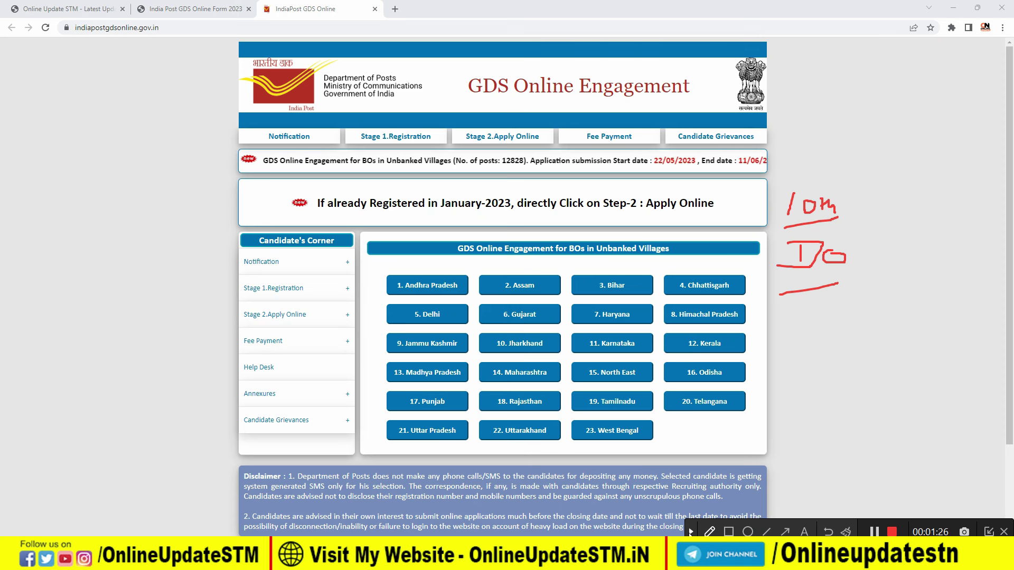
{"action": "left_click", "coordinate": [690, 532]}
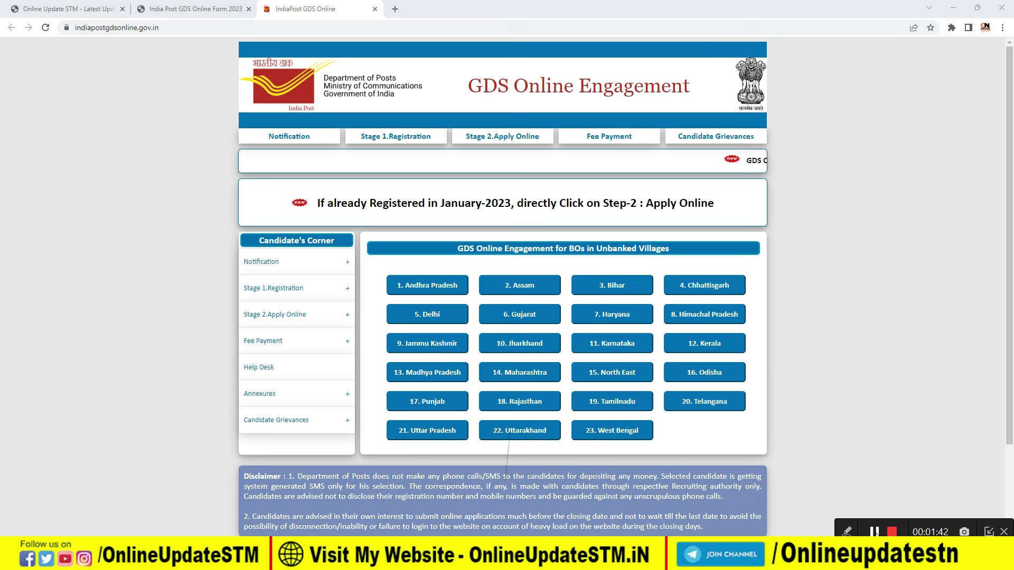
Step: Find the Important Link section of the India Post GDS Online Form 2023 article and open the direct online application link
{"action": "key", "text": "ctrl+shift+Tab"}
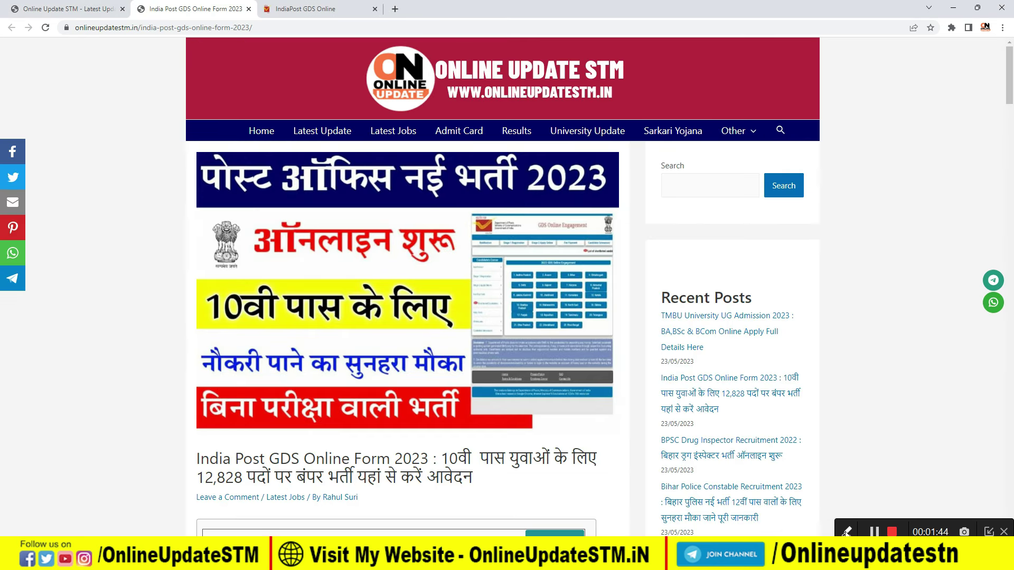
{"action": "scroll", "coordinate": [372, 350], "scroll_direction": "down", "scroll_amount": 20}
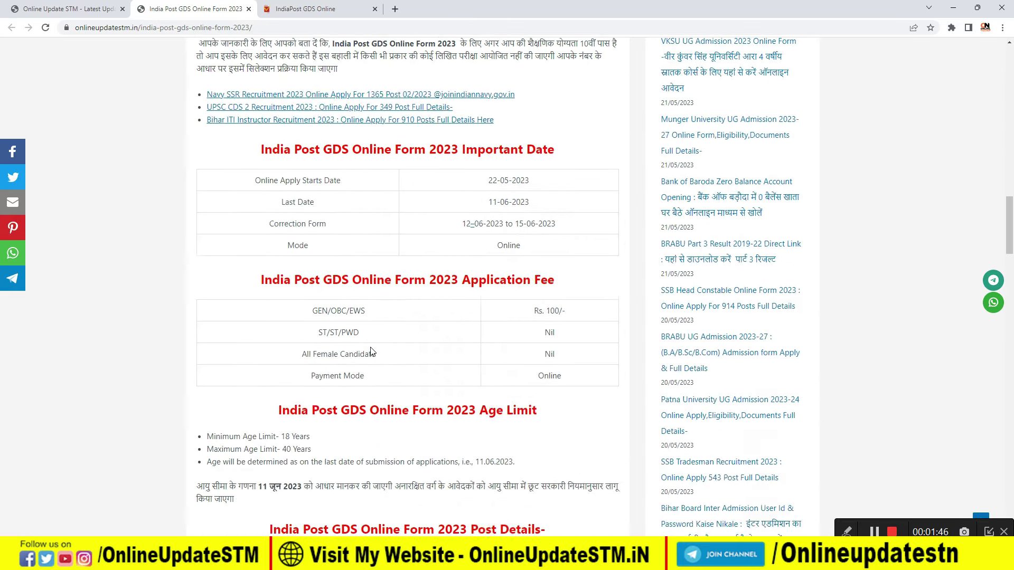
{"action": "scroll", "coordinate": [365, 359], "scroll_direction": "down", "scroll_amount": 20}
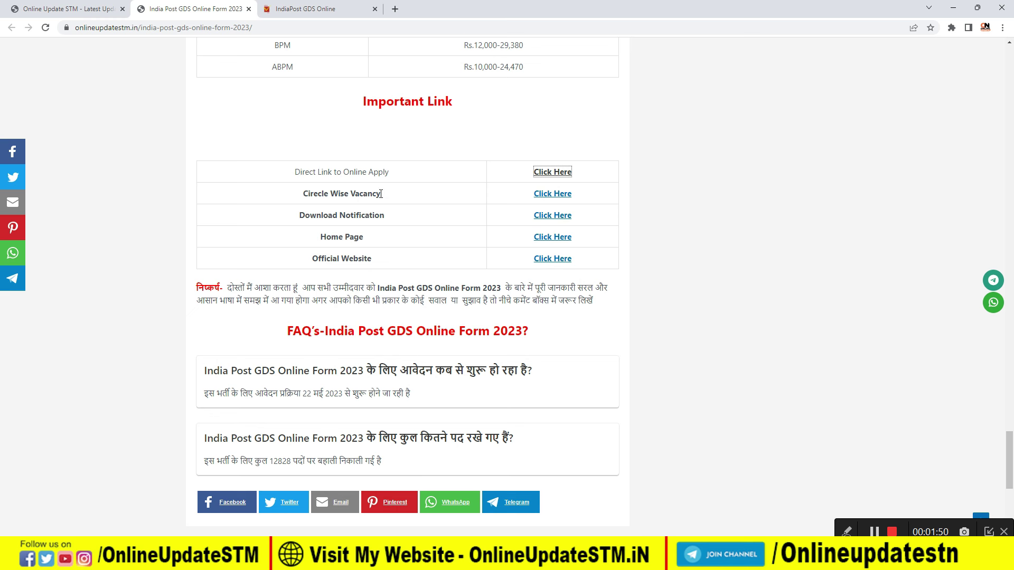
{"action": "left_click", "coordinate": [546, 175]}
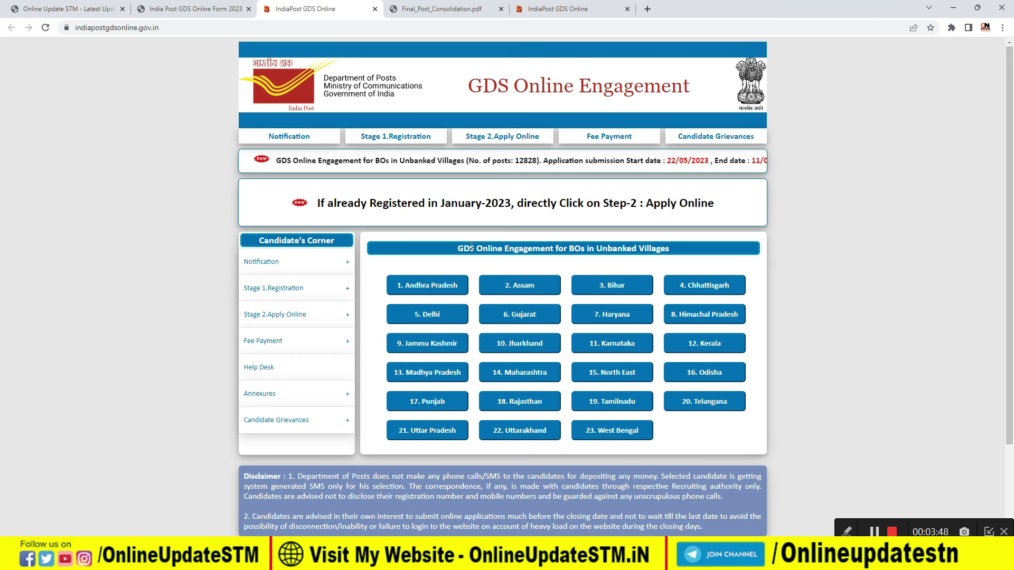
Step: View Final_Post_Consolidation.pdf and examine the circle-wise vacancies together with the language listed for each circle
{"action": "mouse_move", "coordinate": [314, 138]}
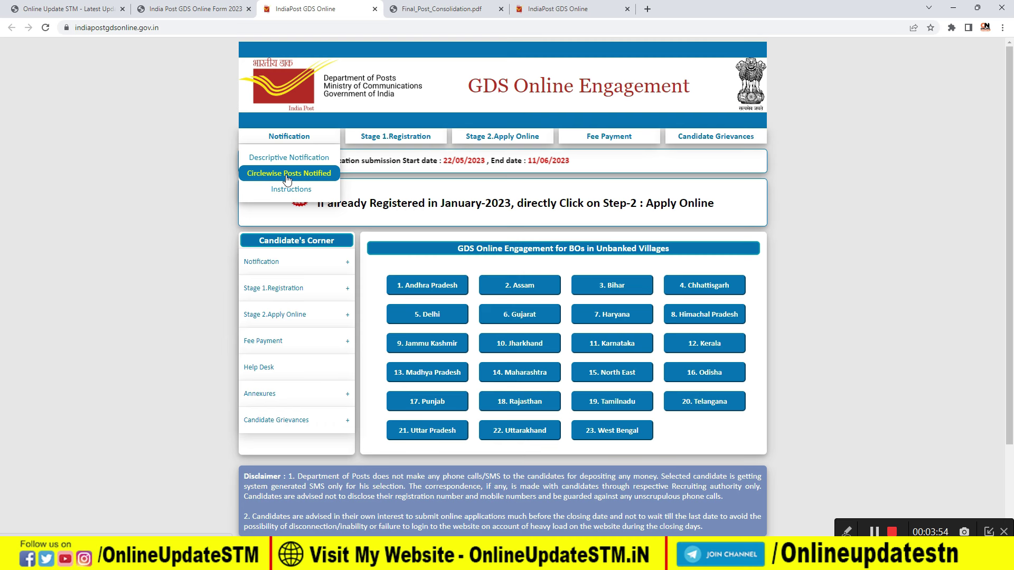
{"action": "left_click", "coordinate": [447, 7]}
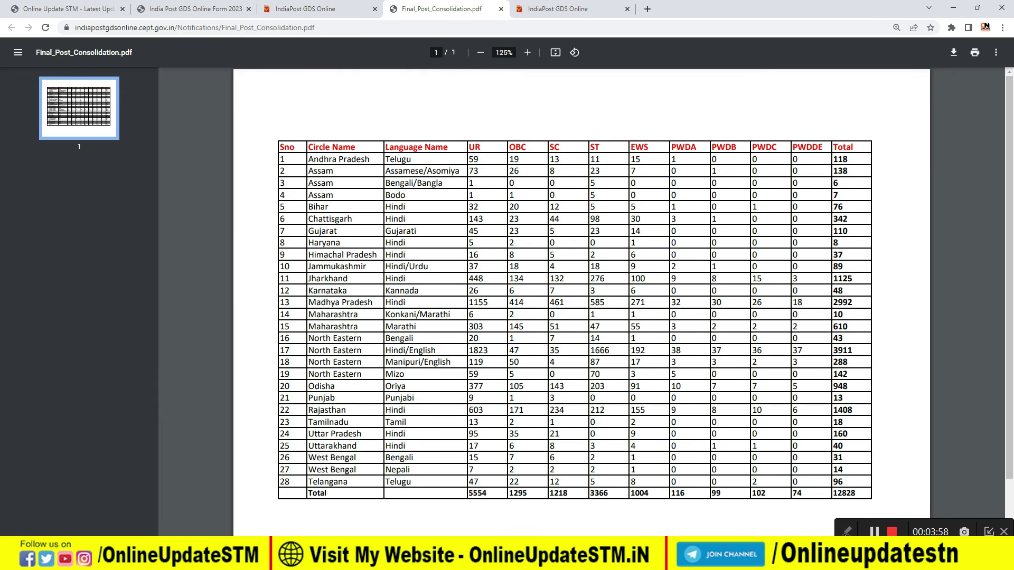
{"action": "left_click", "coordinate": [846, 532]}
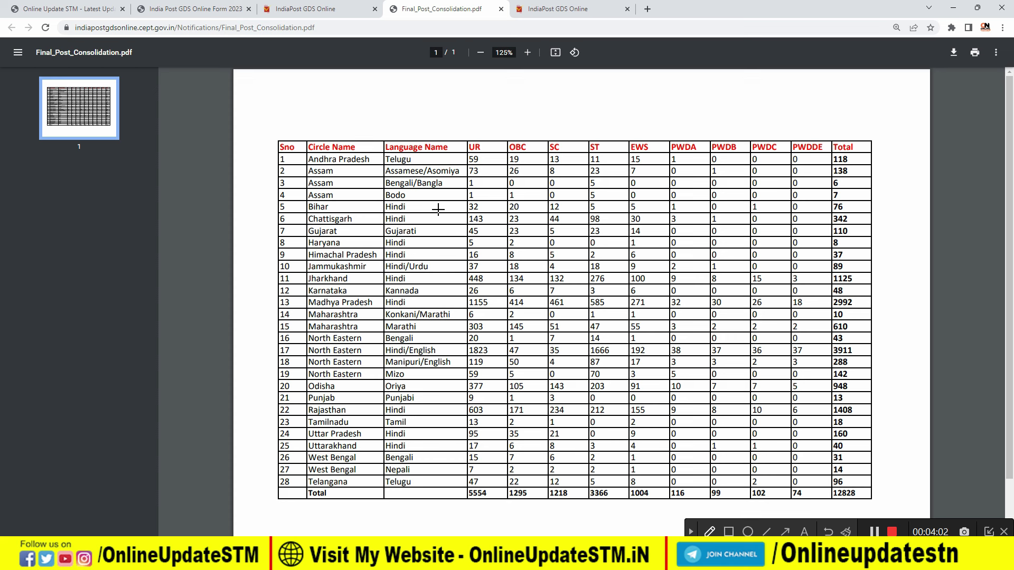
{"action": "mouse_move", "coordinate": [368, 107]}
{"action": "left_mouse_down"}
{"action": "mouse_move", "coordinate": [354, 122]}
{"action": "mouse_move", "coordinate": [378, 123]}
{"action": "left_mouse_up"}
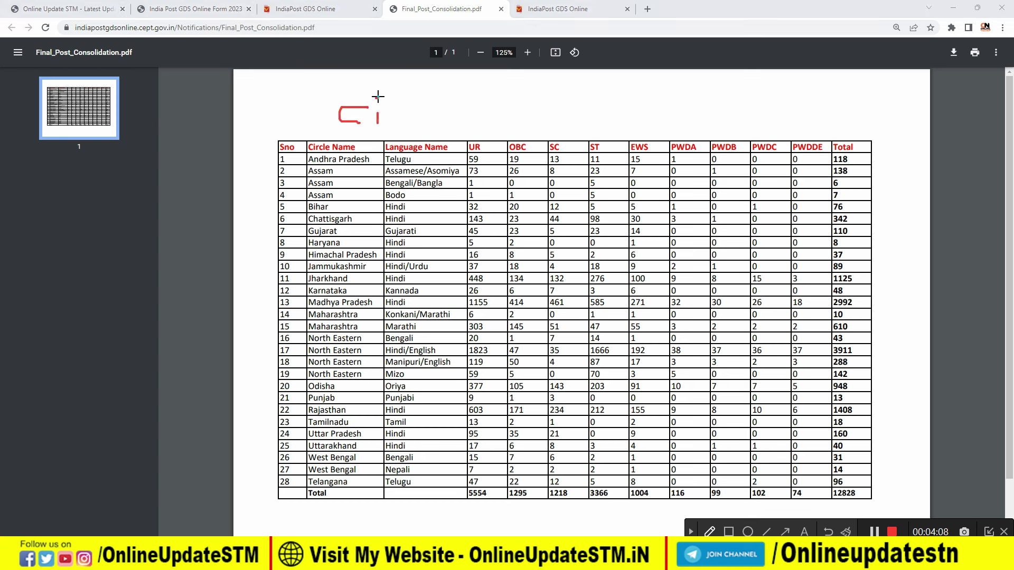
{"action": "mouse_move", "coordinate": [391, 100]}
{"action": "left_mouse_down"}
{"action": "mouse_move", "coordinate": [406, 119]}
{"action": "mouse_move", "coordinate": [399, 129]}
{"action": "mouse_move", "coordinate": [412, 119]}
{"action": "mouse_move", "coordinate": [457, 127]}
{"action": "left_mouse_up"}
{"action": "left_click_drag", "start_coordinate": [344, 131], "coordinate": [444, 132]}
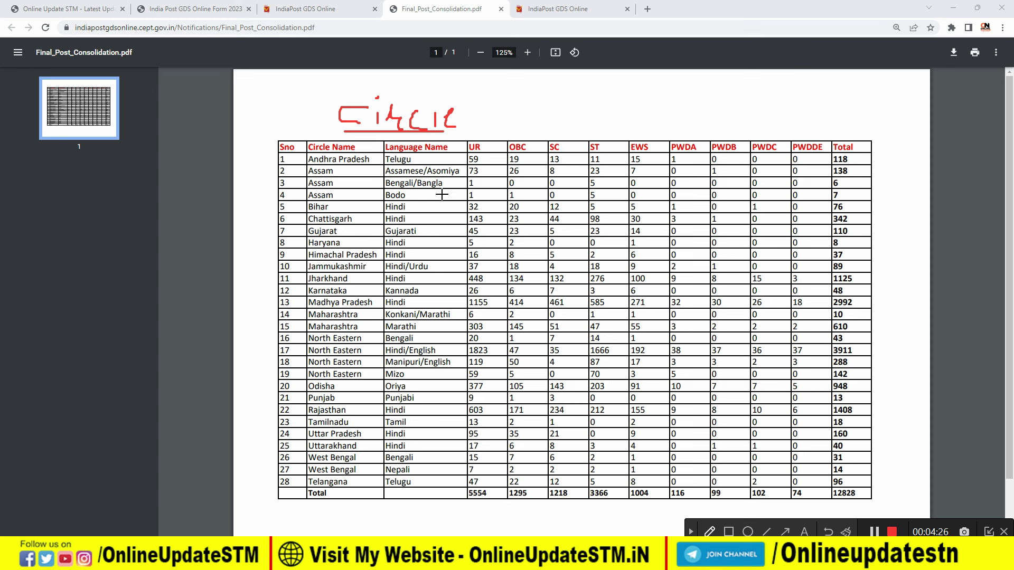
{"action": "left_click_drag", "start_coordinate": [379, 154], "coordinate": [452, 153]}
{"action": "left_click_drag", "start_coordinate": [413, 207], "coordinate": [421, 203]}
{"action": "left_click", "coordinate": [691, 531]}
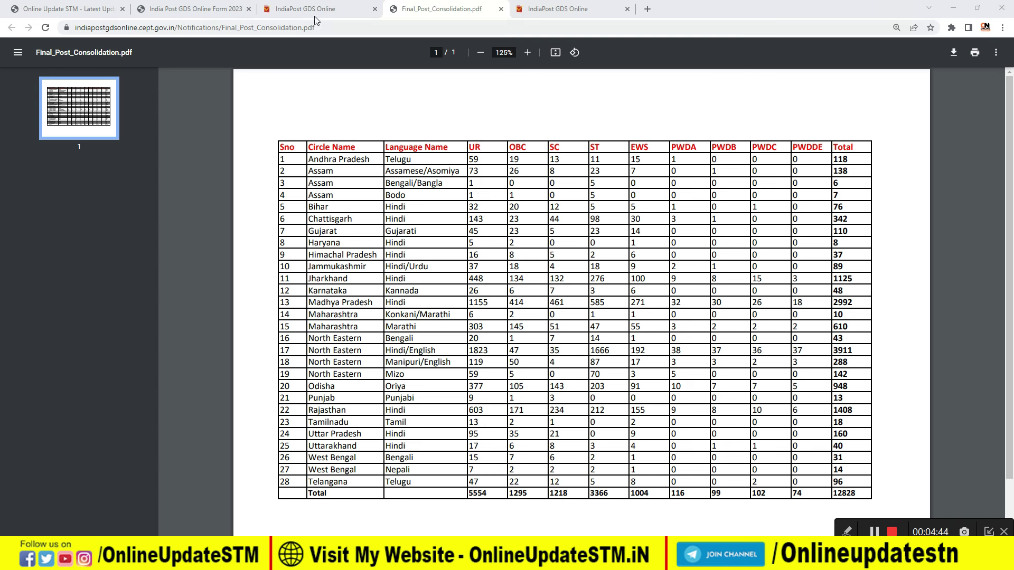
Step: Return to the IndiaPost GDS Online home page and open the Stage 1 registration form
{"action": "mouse_move", "coordinate": [309, 8]}
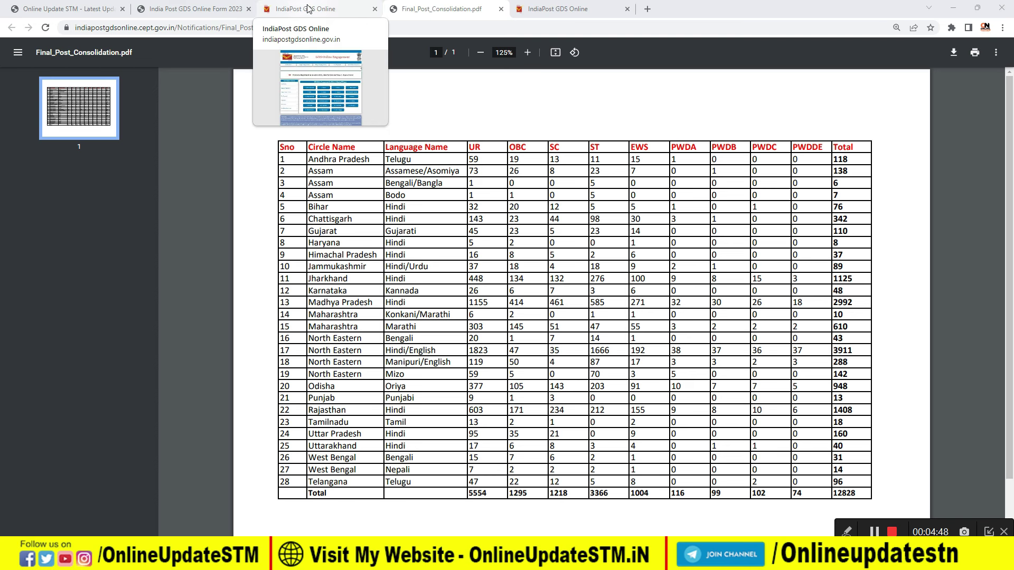
{"action": "left_click", "coordinate": [309, 9]}
{"action": "mouse_move", "coordinate": [363, 133]}
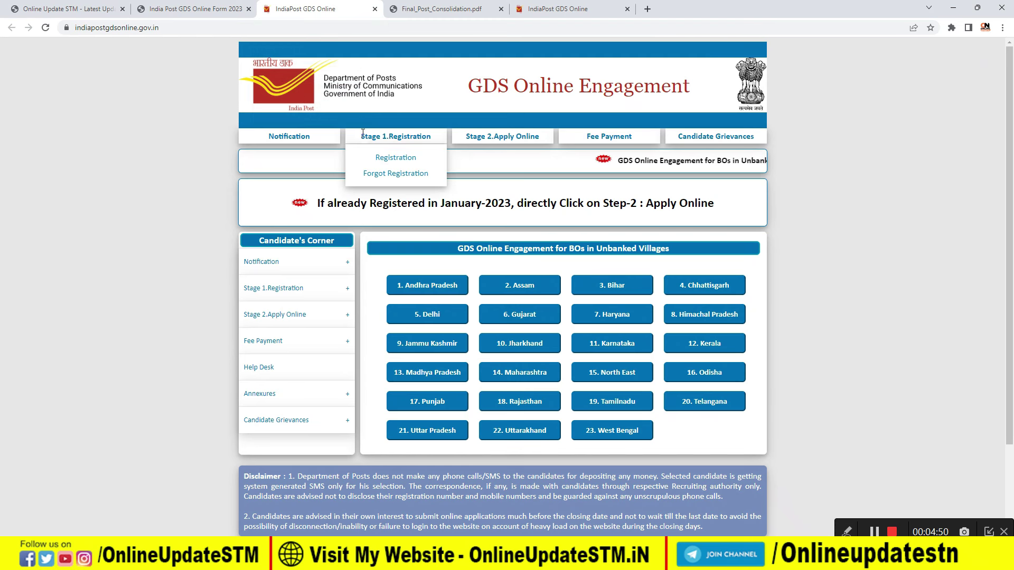
{"action": "left_click", "coordinate": [400, 158]}
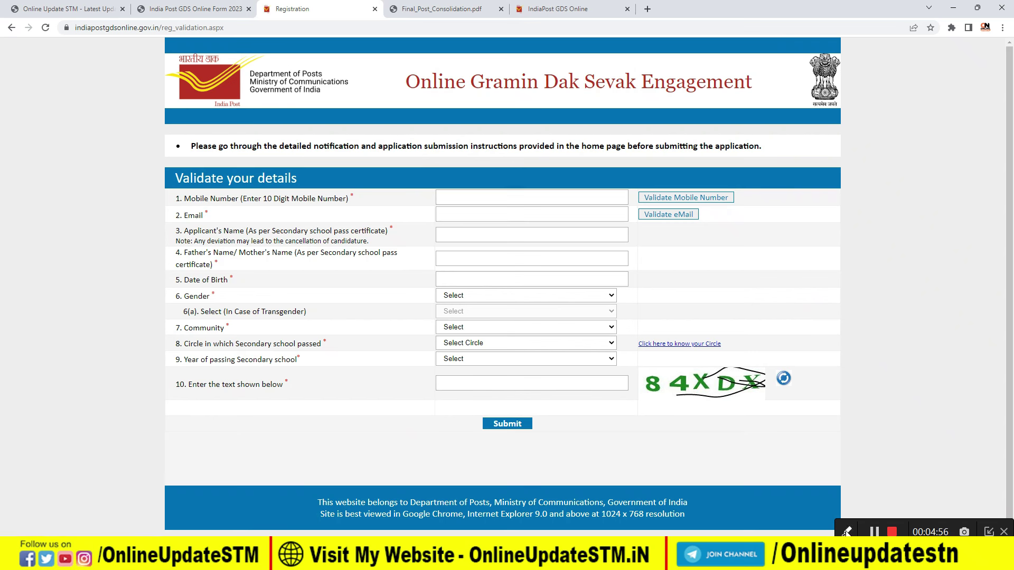
{"action": "left_click", "coordinate": [847, 531]}
{"action": "left_click_drag", "start_coordinate": [446, 200], "coordinate": [475, 193]}
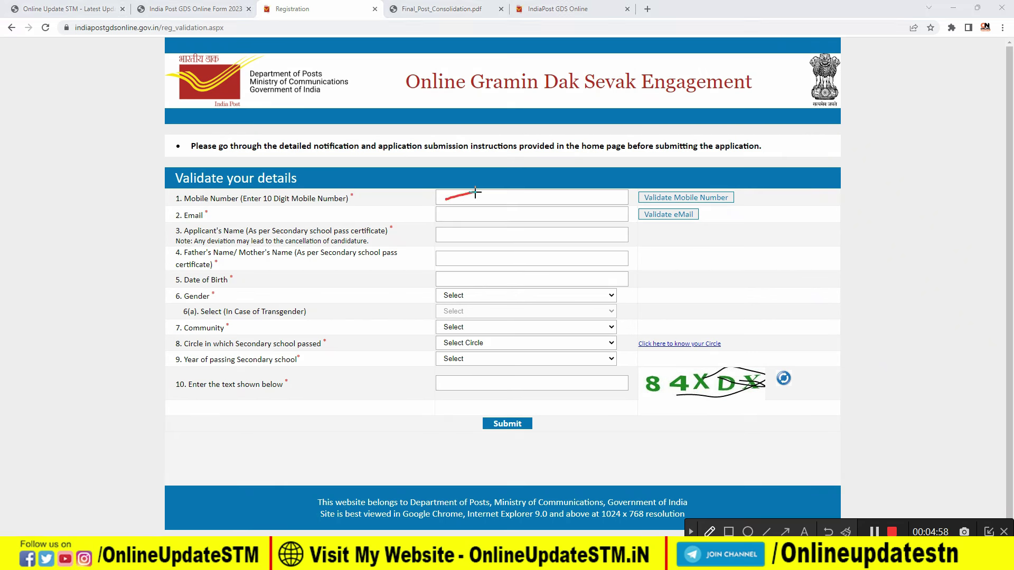
{"action": "mouse_move", "coordinate": [642, 184]}
{"action": "left_mouse_down"}
{"action": "mouse_move", "coordinate": [638, 200]}
{"action": "mouse_move", "coordinate": [721, 208]}
{"action": "mouse_move", "coordinate": [684, 184]}
{"action": "mouse_move", "coordinate": [652, 185]}
{"action": "left_mouse_up"}
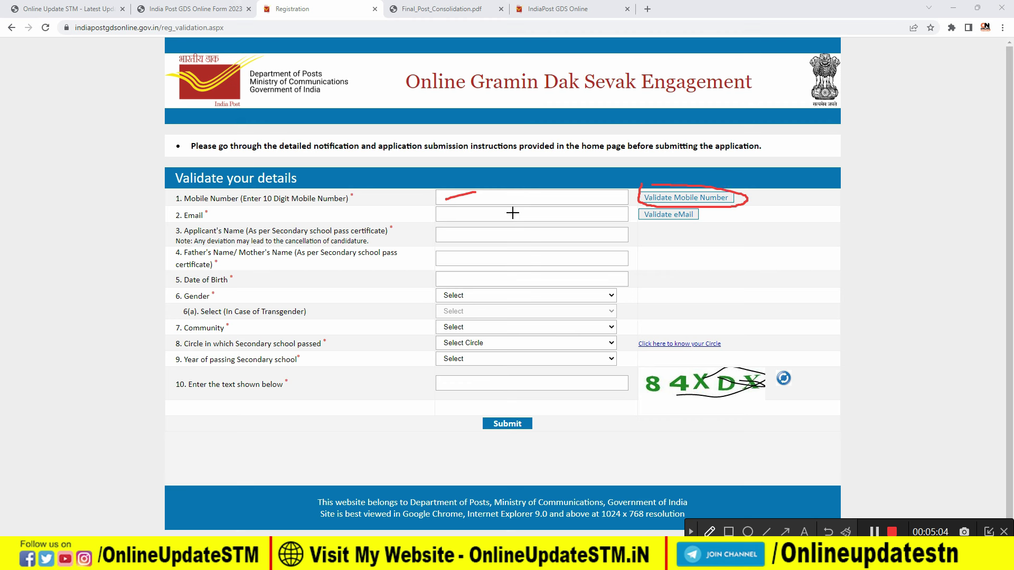
{"action": "left_click_drag", "start_coordinate": [438, 221], "coordinate": [484, 214]}
{"action": "mouse_move", "coordinate": [646, 210]}
{"action": "left_mouse_down"}
{"action": "mouse_move", "coordinate": [641, 222]}
{"action": "mouse_move", "coordinate": [696, 214]}
{"action": "left_mouse_up"}
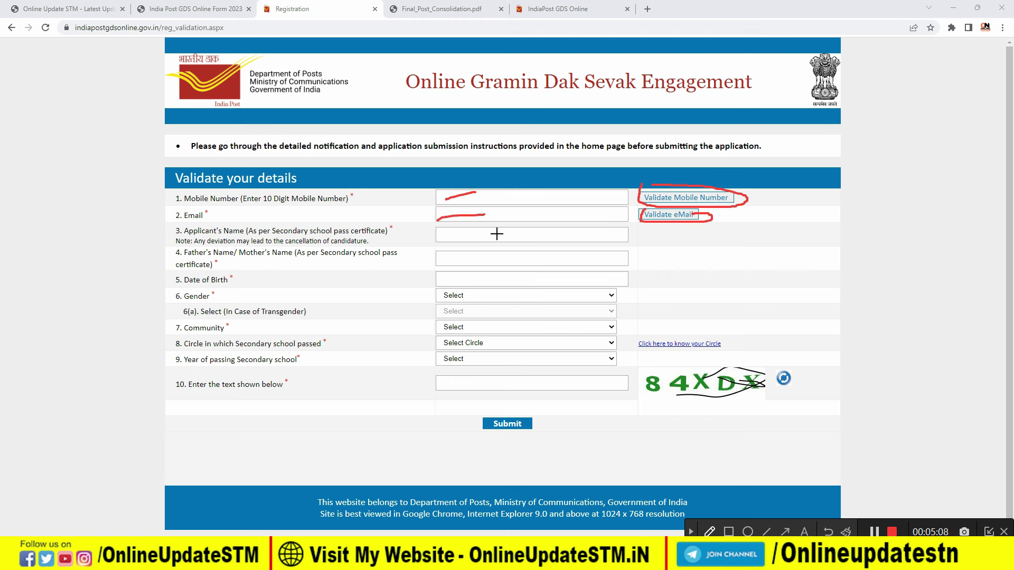
{"action": "left_click_drag", "start_coordinate": [439, 237], "coordinate": [485, 232]}
{"action": "left_click_drag", "start_coordinate": [275, 218], "coordinate": [327, 222]}
{"action": "left_click_drag", "start_coordinate": [445, 256], "coordinate": [484, 255]}
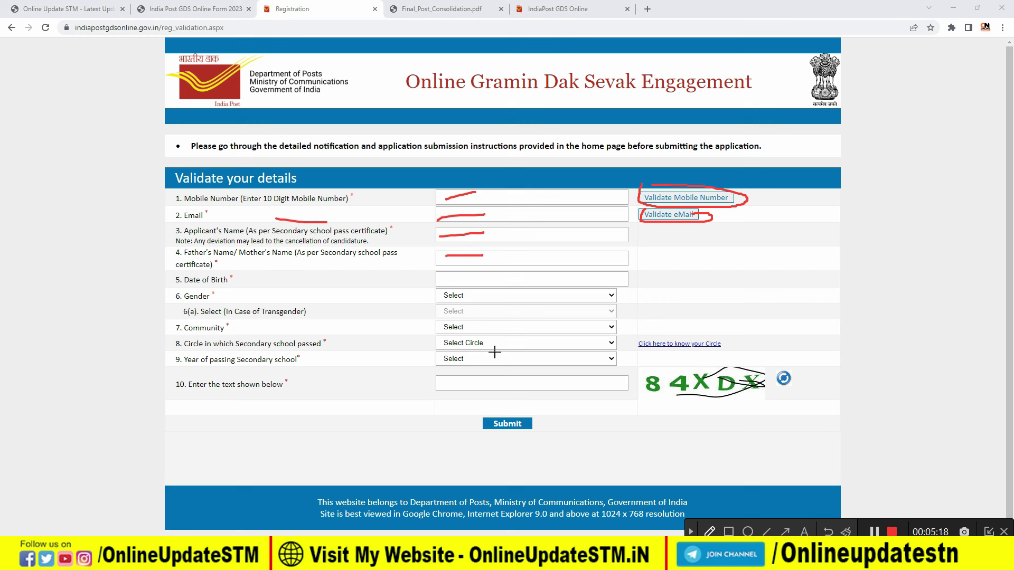
{"action": "left_click", "coordinate": [691, 532]}
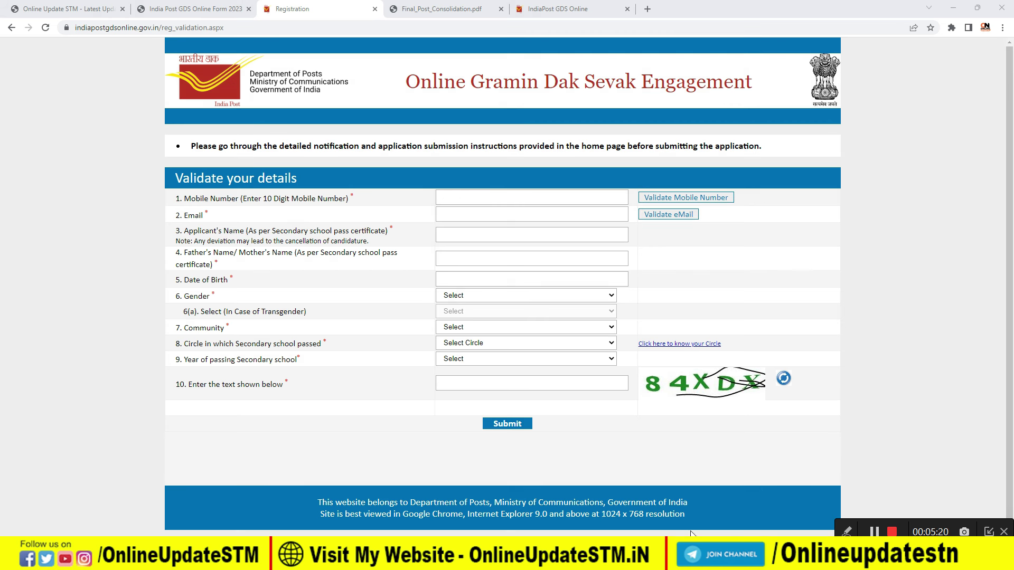
Step: Enter the applicant's date of birth by choosing its year, month and day in the calendar
{"action": "left_click", "coordinate": [465, 278]}
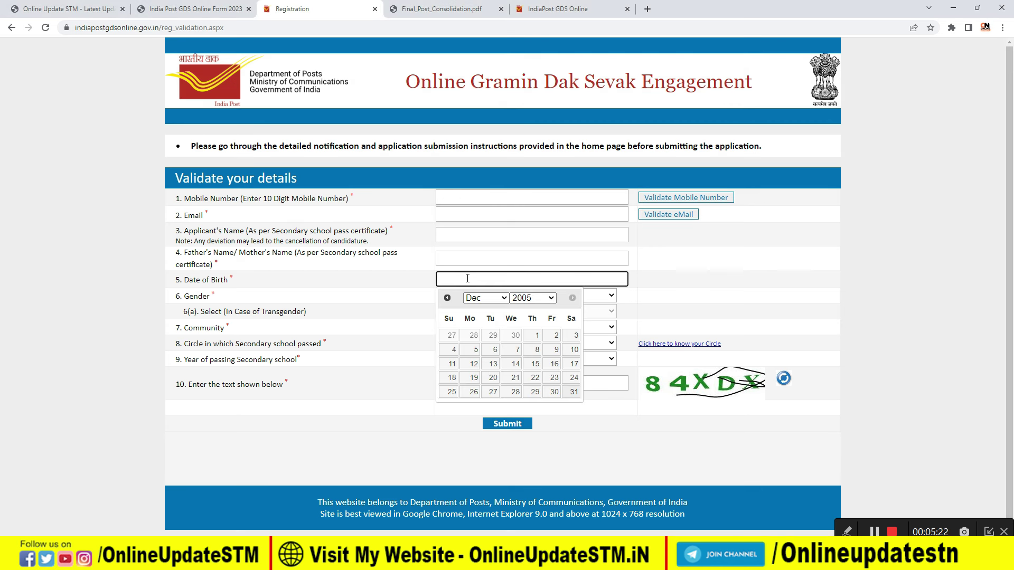
{"action": "left_click", "coordinate": [533, 298]}
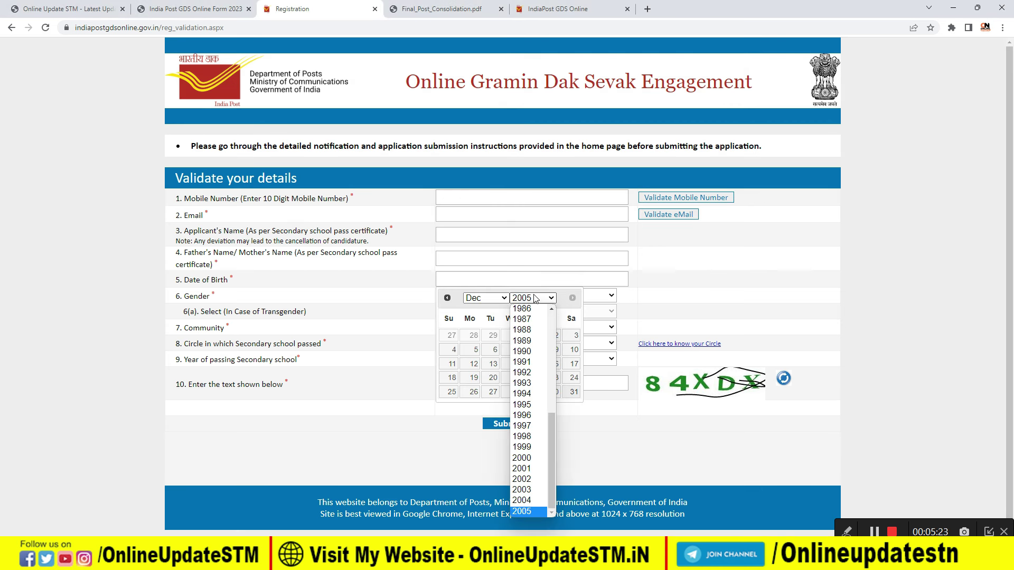
{"action": "left_click", "coordinate": [530, 470]}
{"action": "left_click", "coordinate": [486, 298]}
{"action": "left_click", "coordinate": [493, 312]}
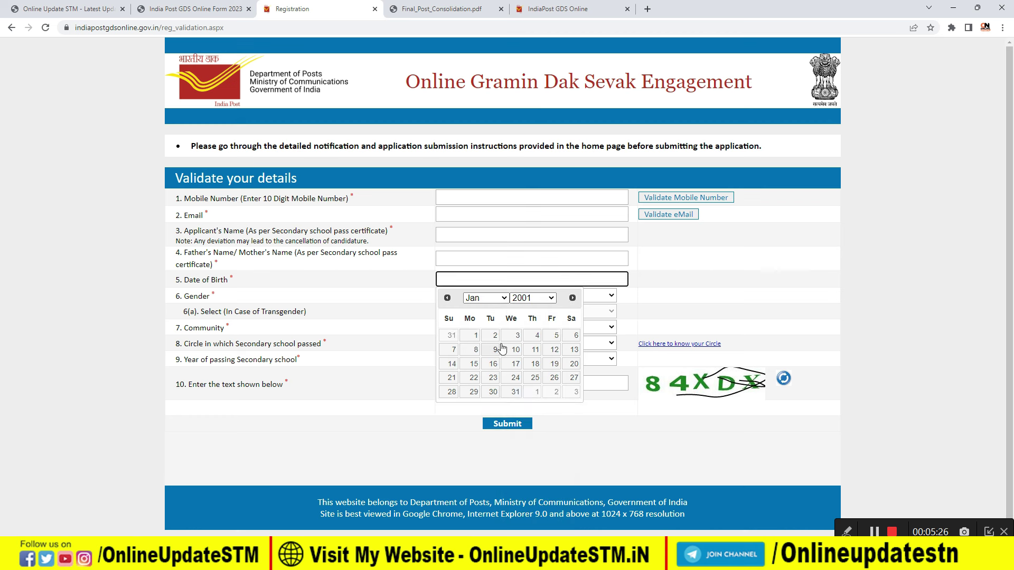
{"action": "left_click", "coordinate": [551, 336]}
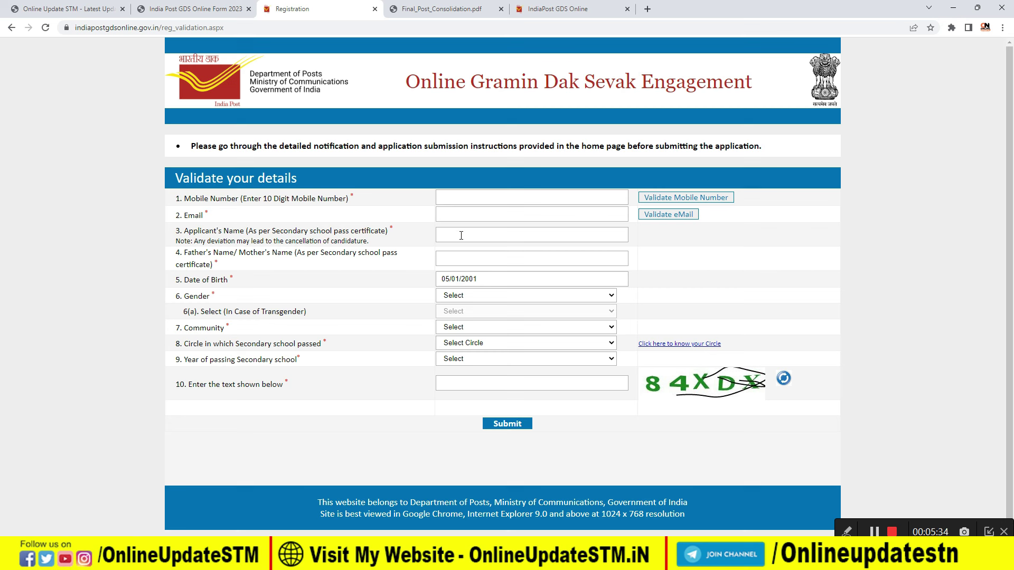
Step: Set the applicant's gender to Male and the community to OBC
{"action": "left_click", "coordinate": [462, 298]}
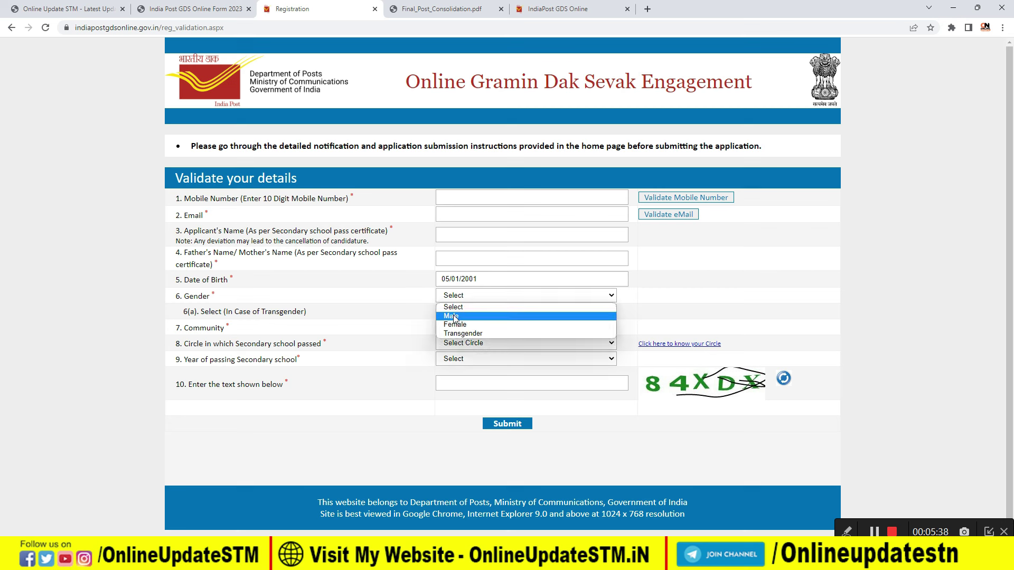
{"action": "left_click", "coordinate": [486, 317]}
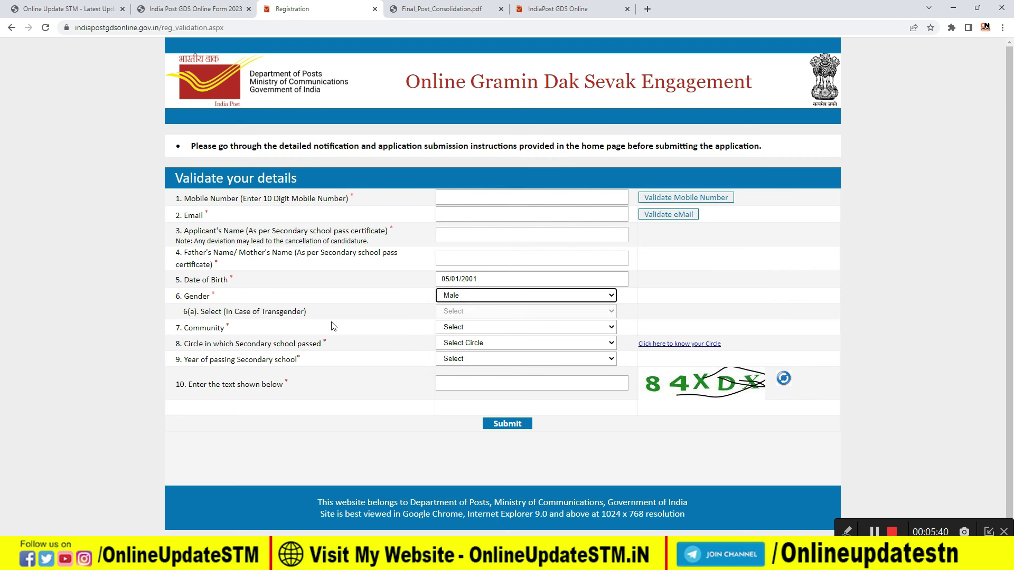
{"action": "left_click", "coordinate": [454, 328]}
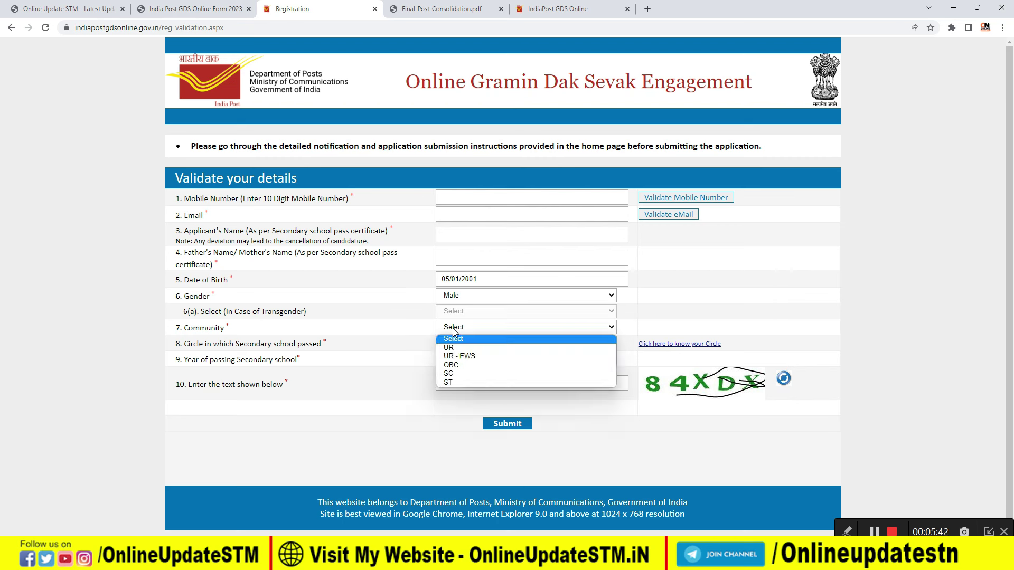
{"action": "left_click", "coordinate": [462, 368]}
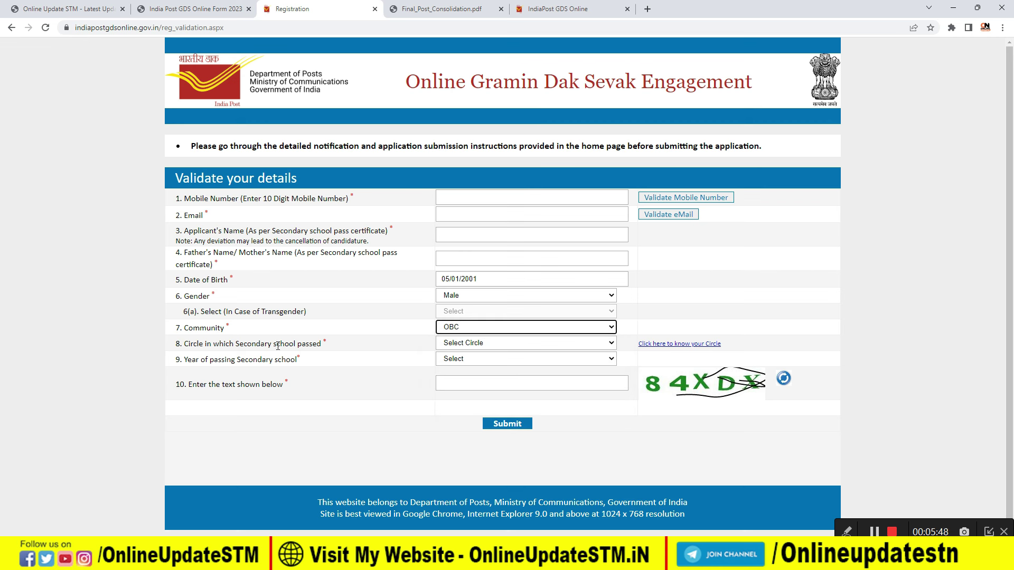
Step: Choose Bihar as the circle in which secondary school was passed and 2017 as the year of passing
{"action": "left_click", "coordinate": [473, 345]}
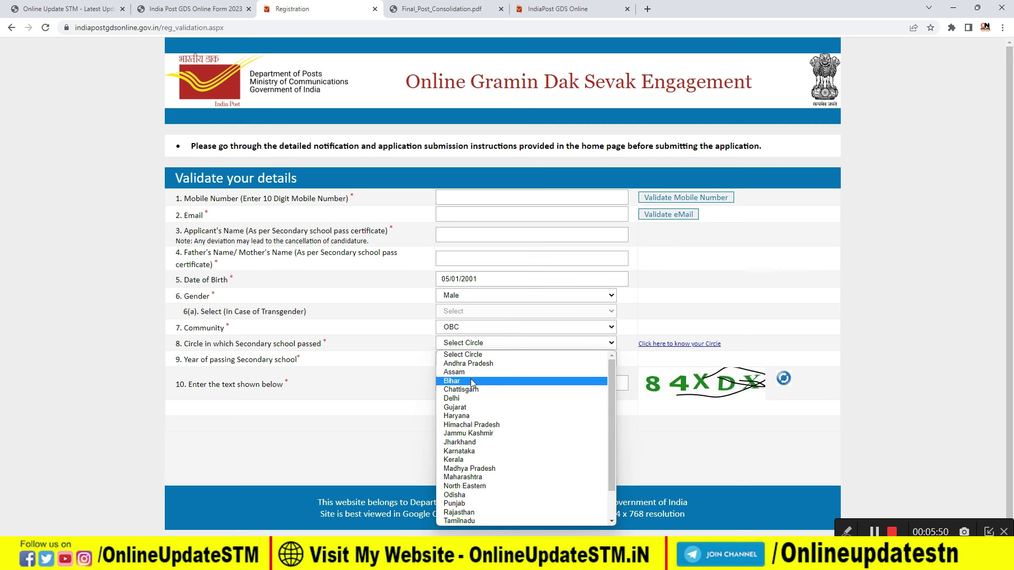
{"action": "left_click", "coordinate": [472, 380]}
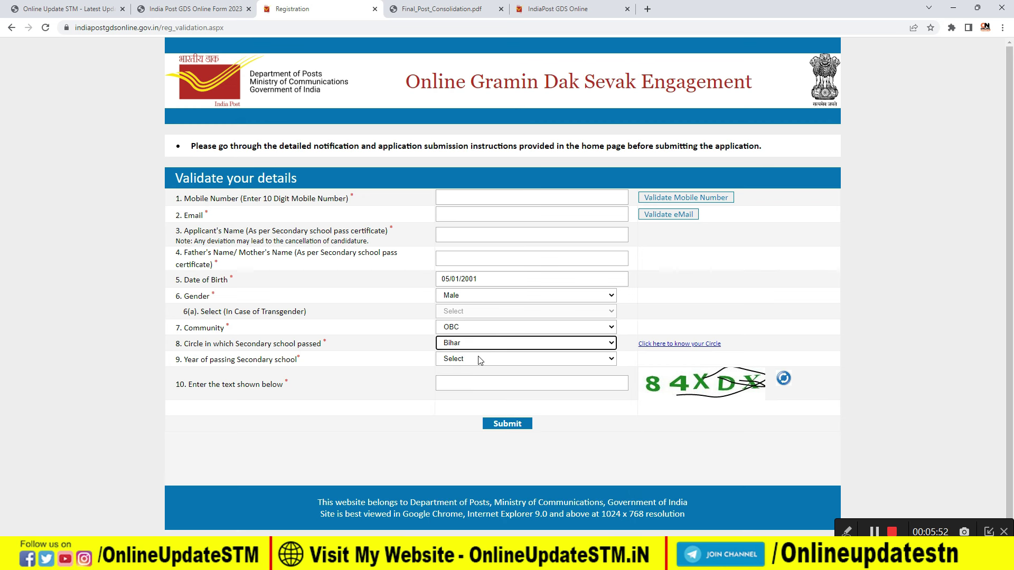
{"action": "left_click", "coordinate": [480, 360]}
{"action": "scroll", "coordinate": [529, 465], "scroll_direction": "down", "scroll_amount": 4}
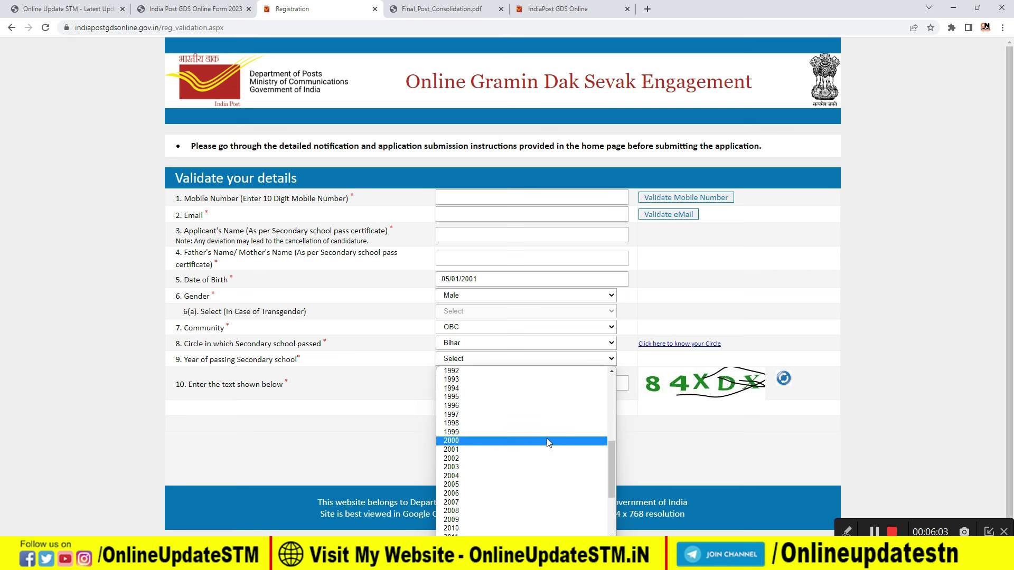
{"action": "scroll", "coordinate": [544, 452], "scroll_direction": "down", "scroll_amount": 4}
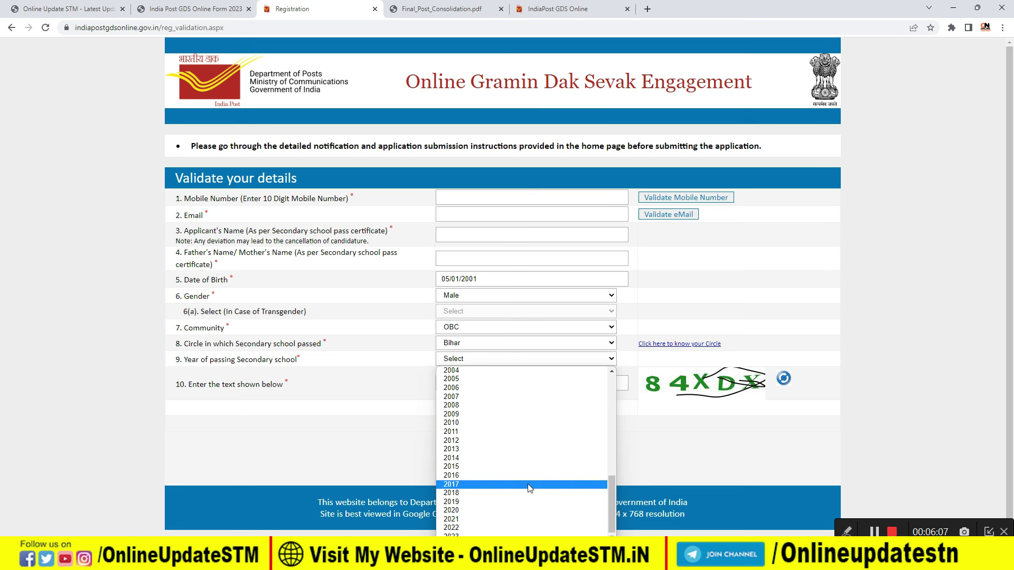
{"action": "left_click", "coordinate": [530, 475]}
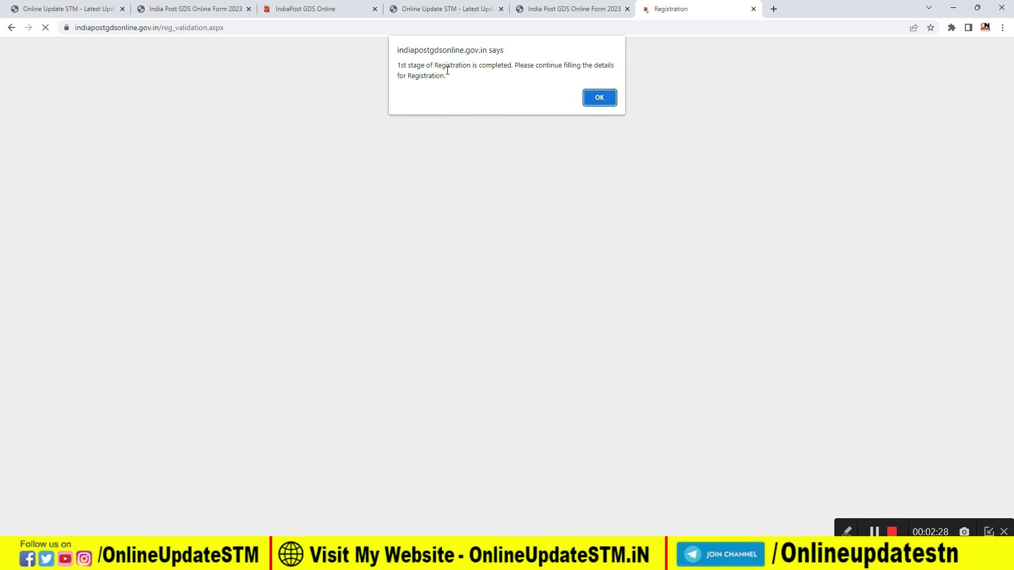
Step: Acknowledge the completed first registration stage and go to the remaining registration details
{"action": "left_click", "coordinate": [598, 96]}
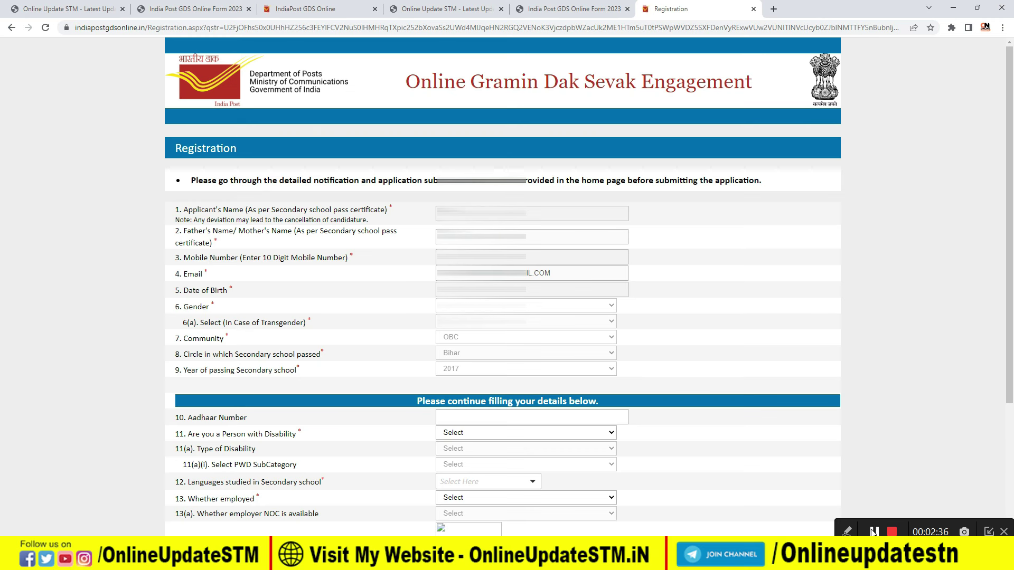
{"action": "scroll", "coordinate": [507, 317], "scroll_direction": "down", "scroll_amount": 5}
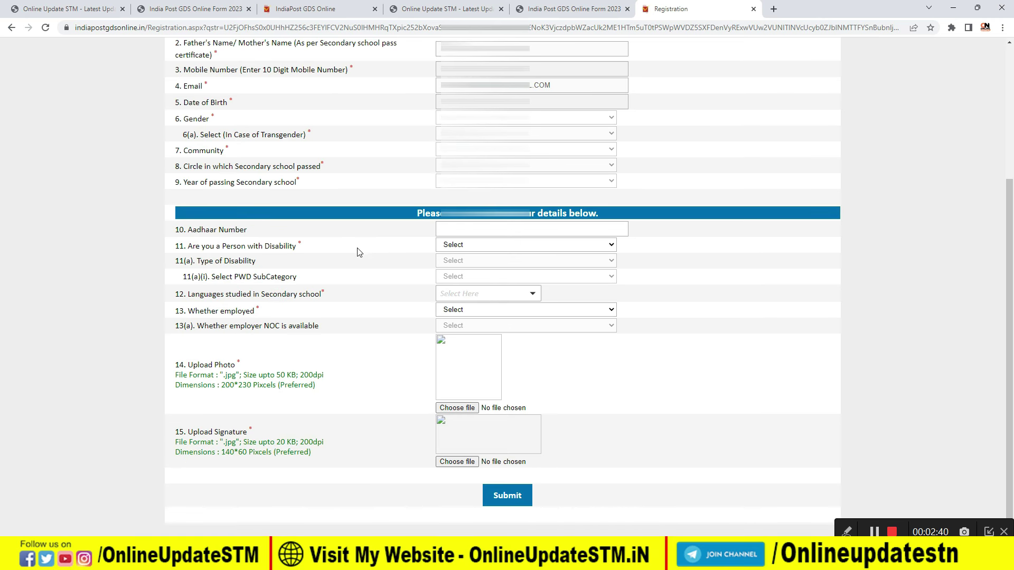
Step: Answer No to the question whether the applicant is a Person with Disability
{"action": "left_click", "coordinate": [488, 246]}
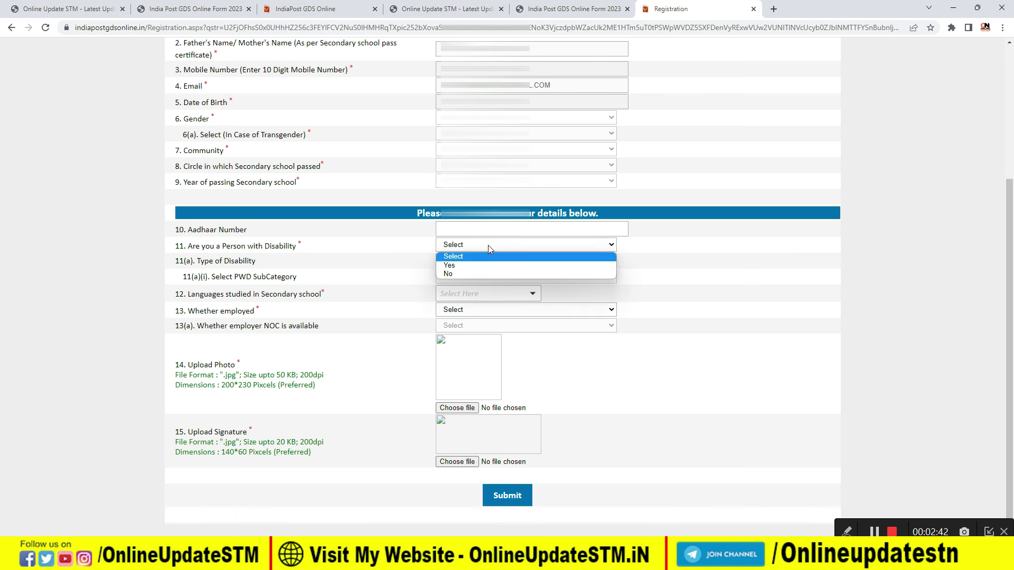
{"action": "left_click", "coordinate": [486, 273]}
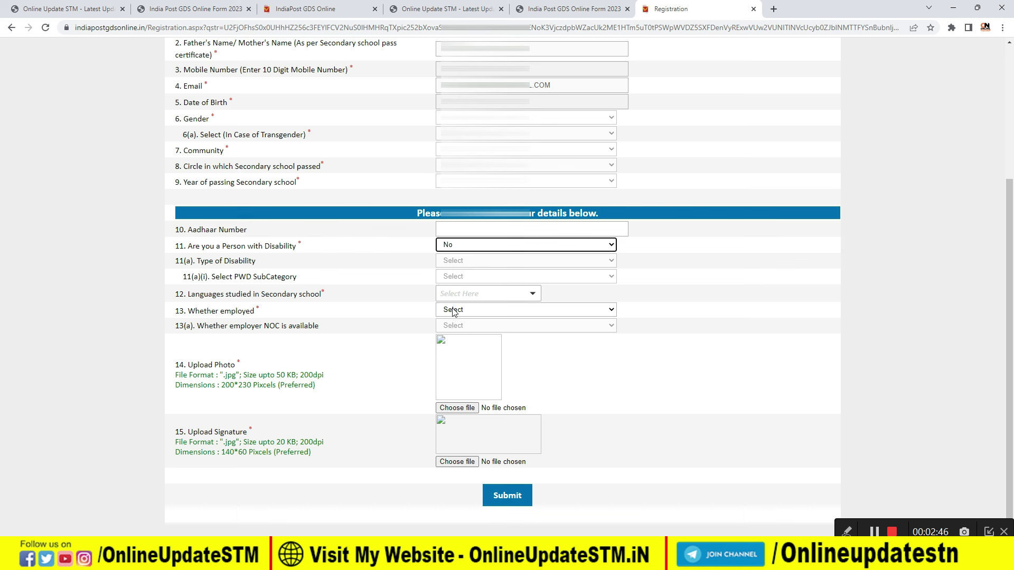
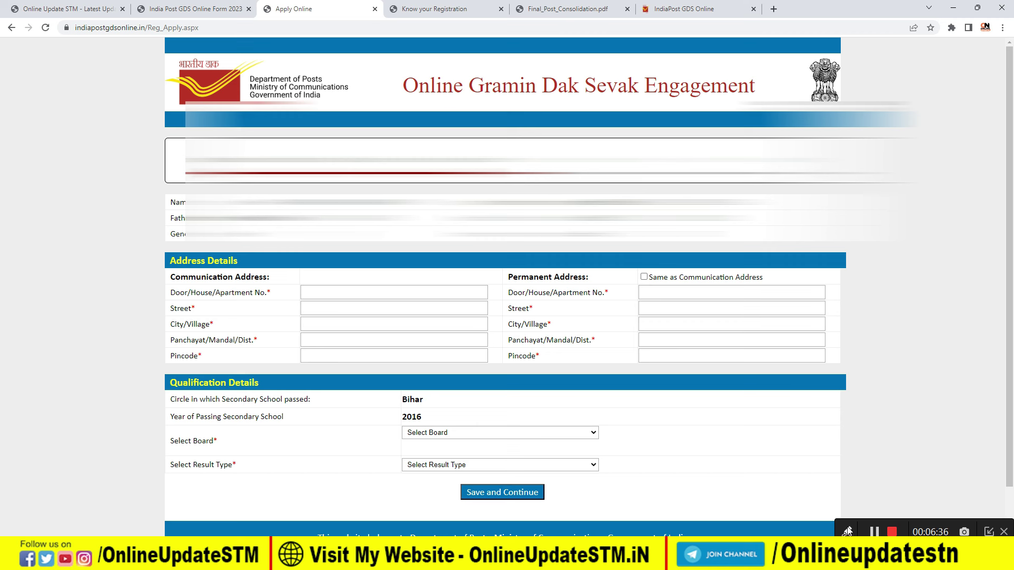
{"action": "left_click", "coordinate": [847, 532]}
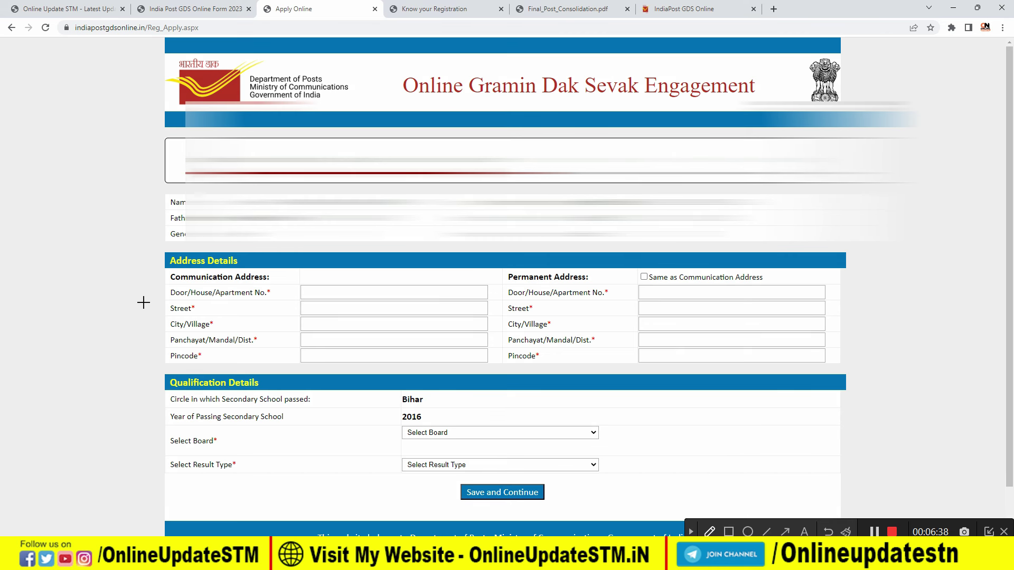
{"action": "left_click_drag", "start_coordinate": [173, 287], "coordinate": [221, 279]}
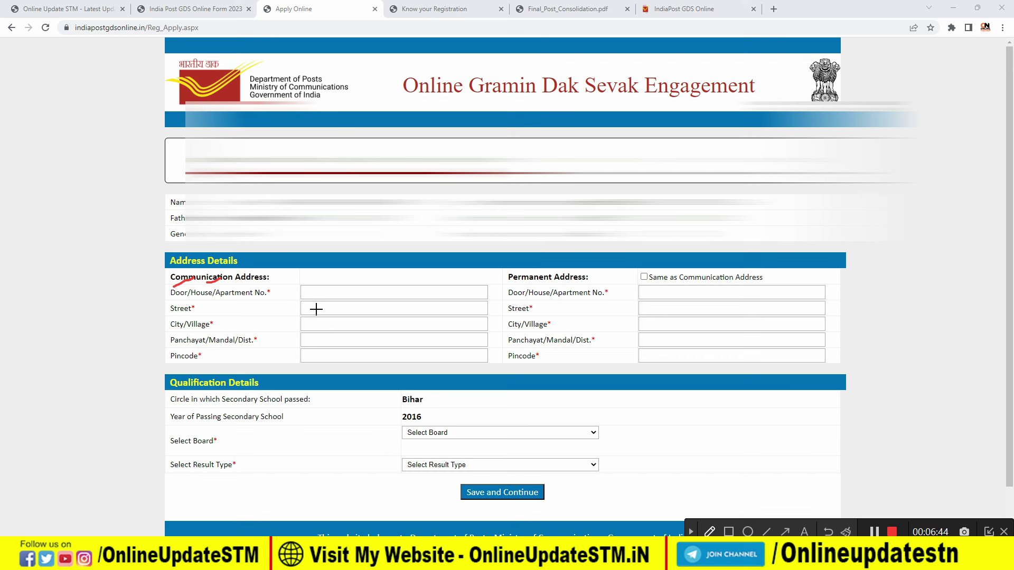
{"action": "left_click_drag", "start_coordinate": [316, 309], "coordinate": [325, 326]}
{"action": "left_click_drag", "start_coordinate": [224, 332], "coordinate": [234, 322]}
{"action": "mouse_move", "coordinate": [328, 344]}
{"action": "left_mouse_down"}
{"action": "mouse_move", "coordinate": [343, 339]}
{"action": "mouse_move", "coordinate": [346, 351]}
{"action": "left_mouse_up"}
{"action": "left_click_drag", "start_coordinate": [638, 272], "coordinate": [662, 265]}
{"action": "left_click", "coordinate": [706, 532]}
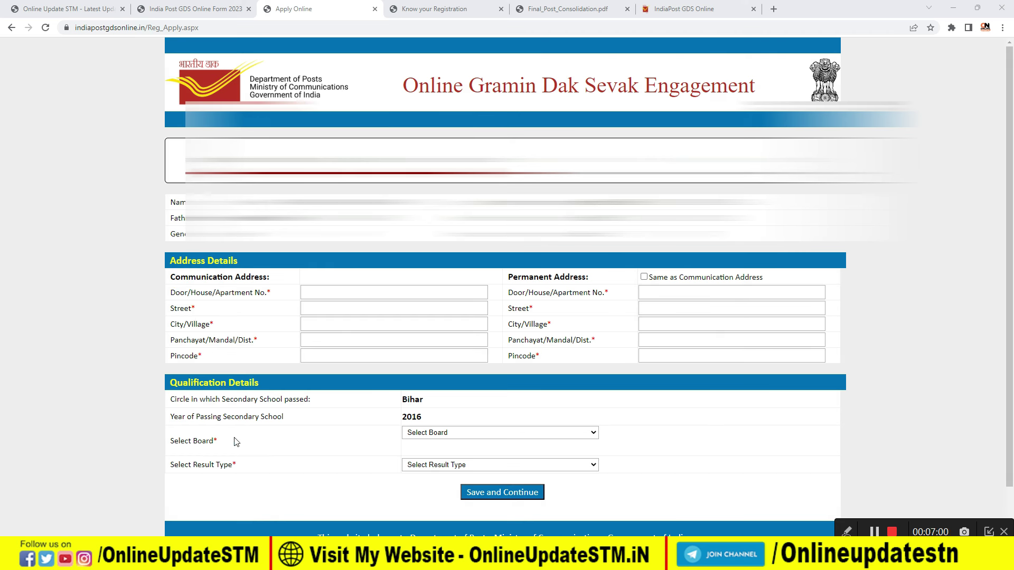
Step: Select Bihar School Examination Board, Patna (500 marks) as the board and Marks as the result type
{"action": "left_click", "coordinate": [475, 434]}
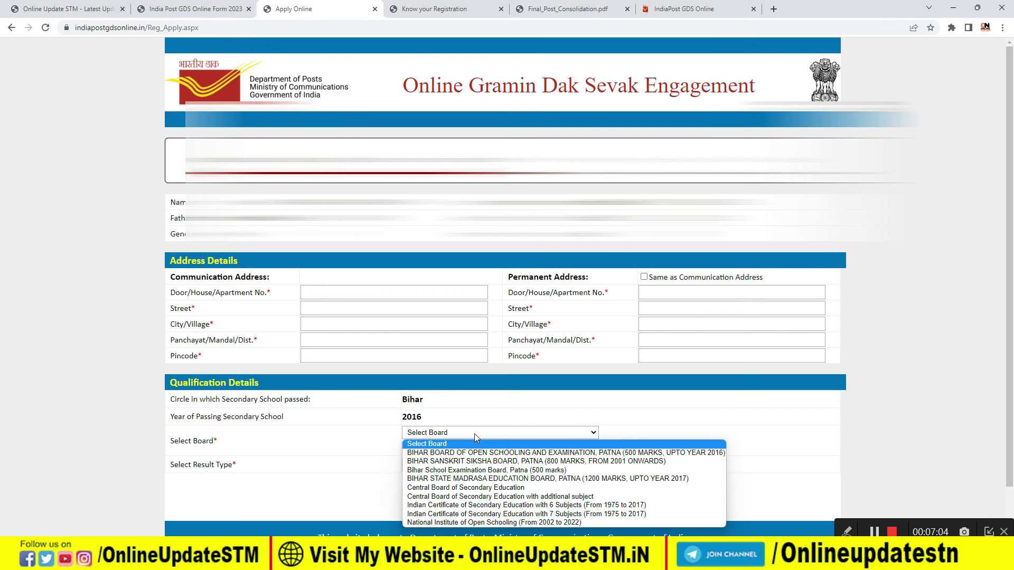
{"action": "left_click", "coordinate": [468, 470]}
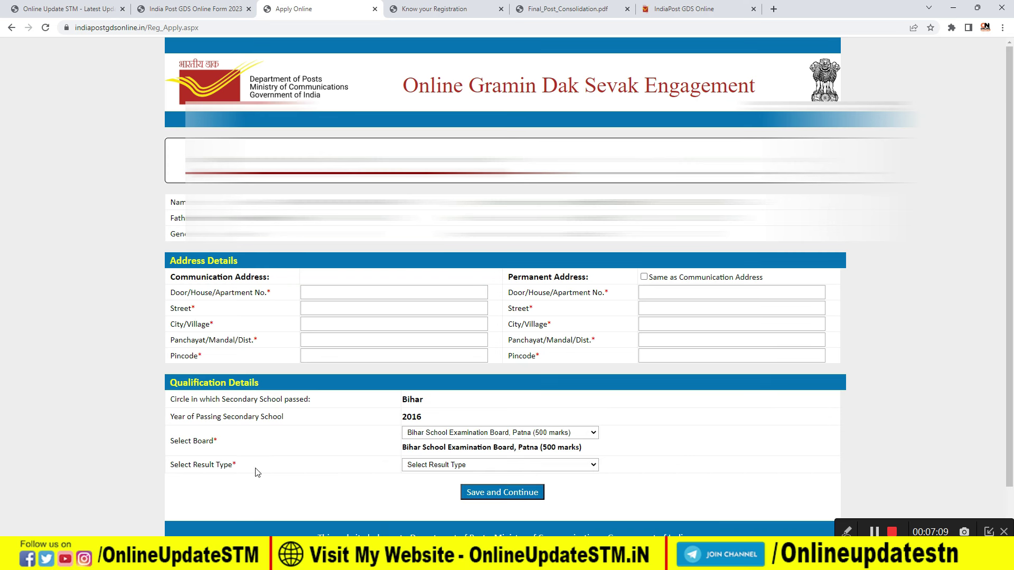
{"action": "left_click", "coordinate": [458, 464]}
{"action": "left_click", "coordinate": [422, 483]}
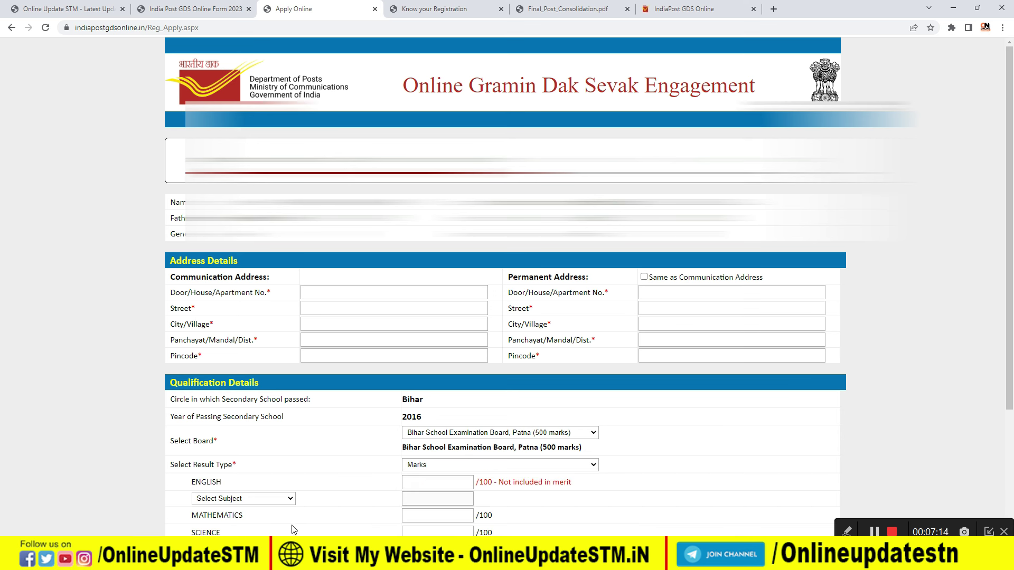
Step: Enter 65 marks for English, choose MIL-Hindi as the first selectable subject and give it 60 marks
{"action": "scroll", "coordinate": [874, 532], "scroll_direction": "down", "scroll_amount": 4}
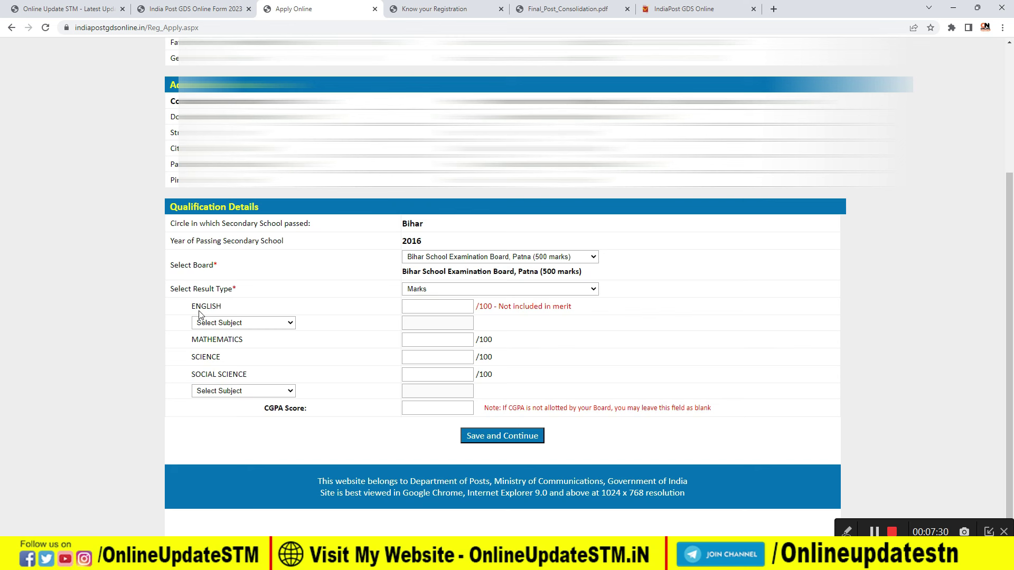
{"action": "left_click", "coordinate": [441, 307]}
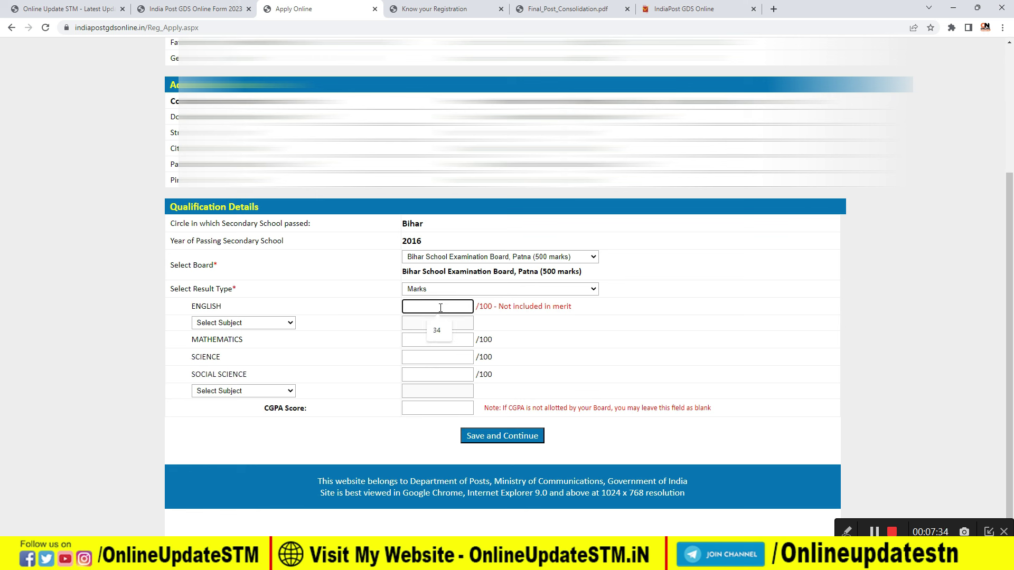
{"action": "type", "text": "65"}
{"action": "left_click", "coordinate": [250, 323]}
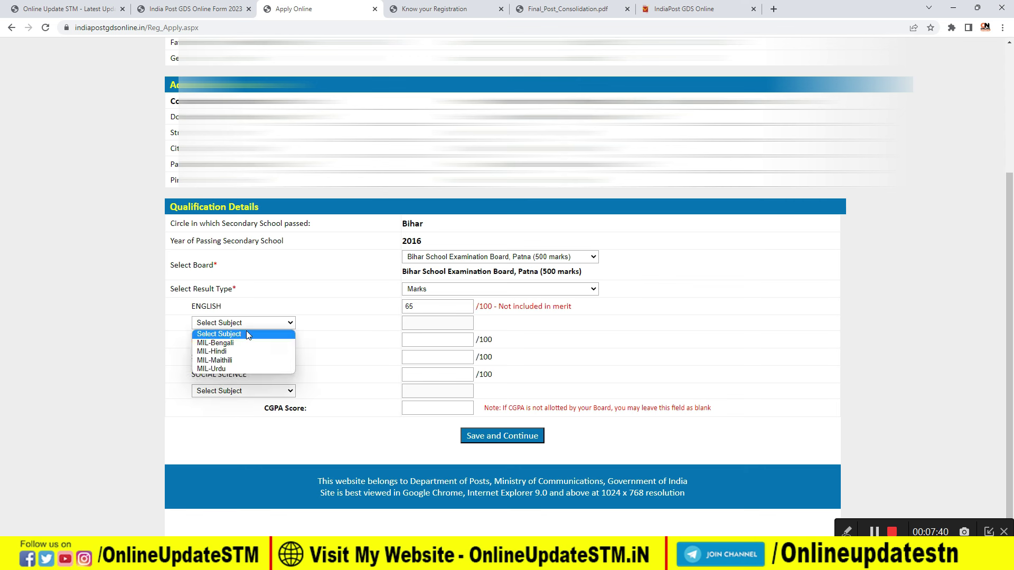
{"action": "left_click", "coordinate": [241, 351]}
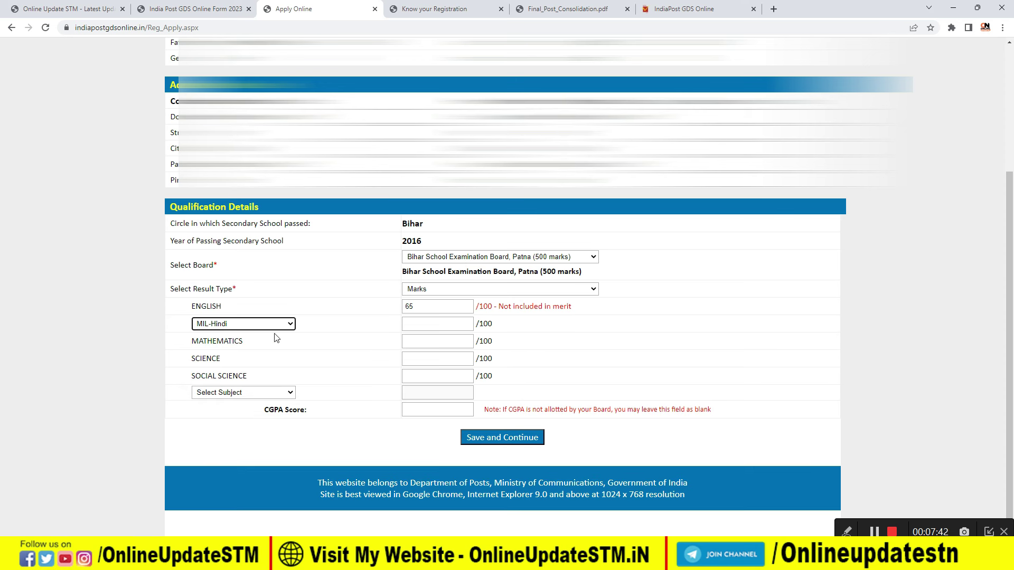
{"action": "left_click", "coordinate": [412, 324]}
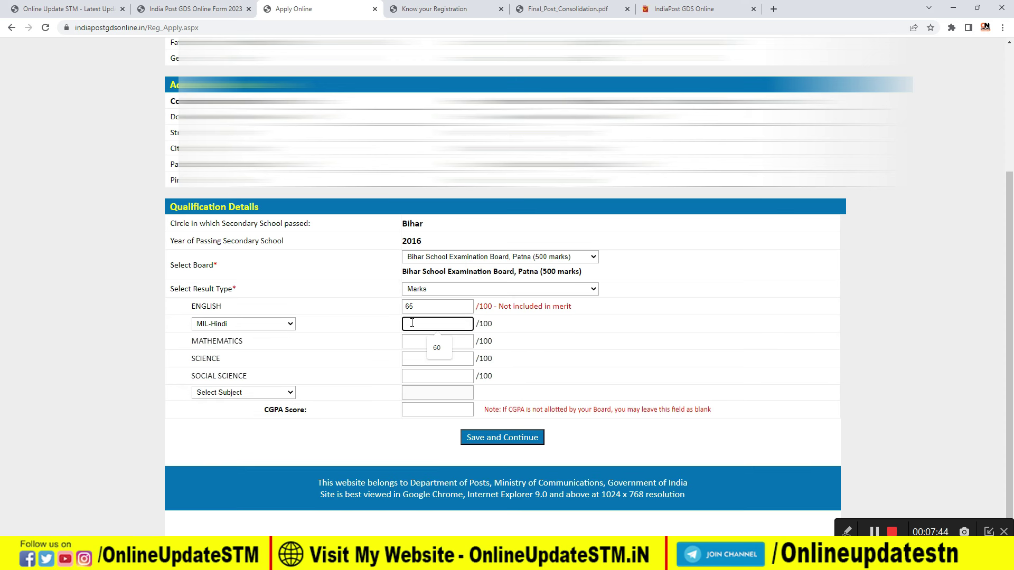
{"action": "left_click", "coordinate": [447, 347]}
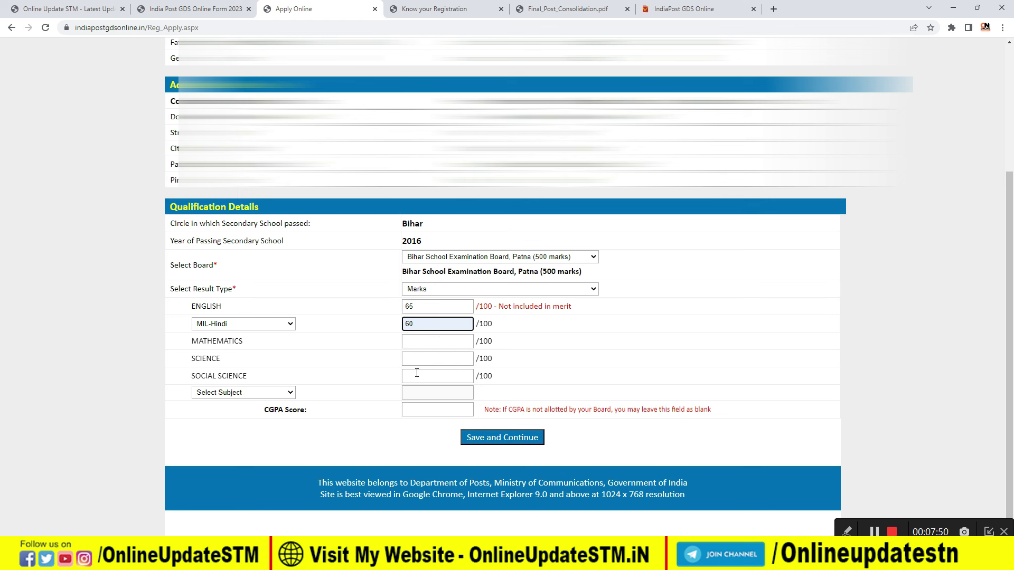
Step: Choose SIL-Sanskrit as the second selectable subject, and save the qualification details to continue to the post preferences
{"action": "left_click", "coordinate": [229, 394]}
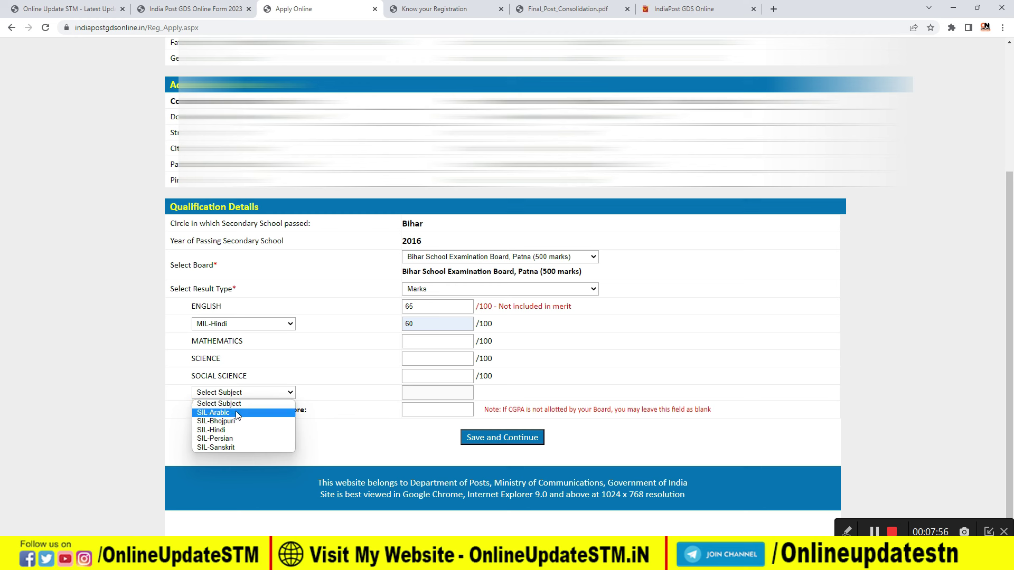
{"action": "left_click", "coordinate": [220, 448]}
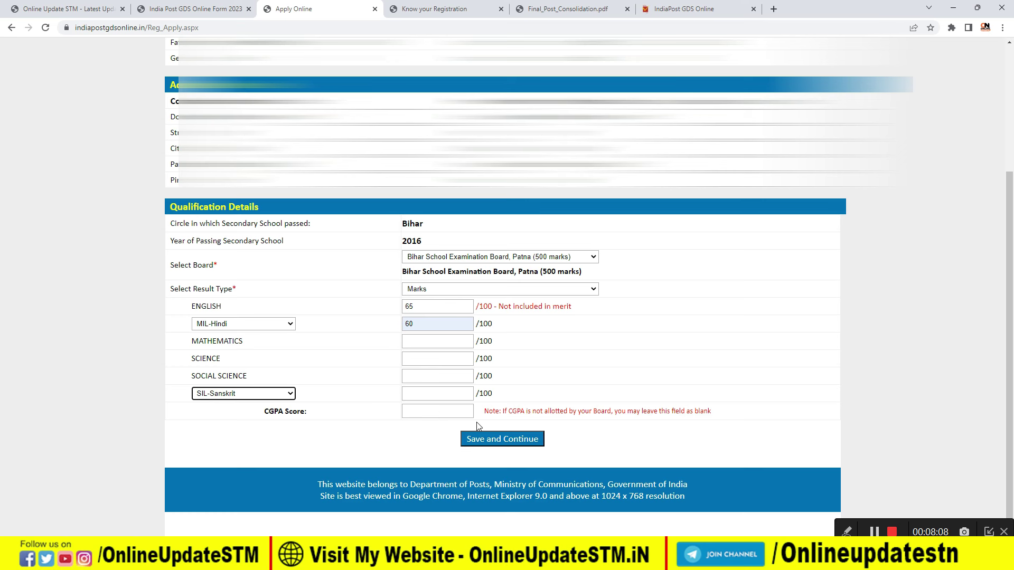
{"action": "left_click", "coordinate": [503, 440]}
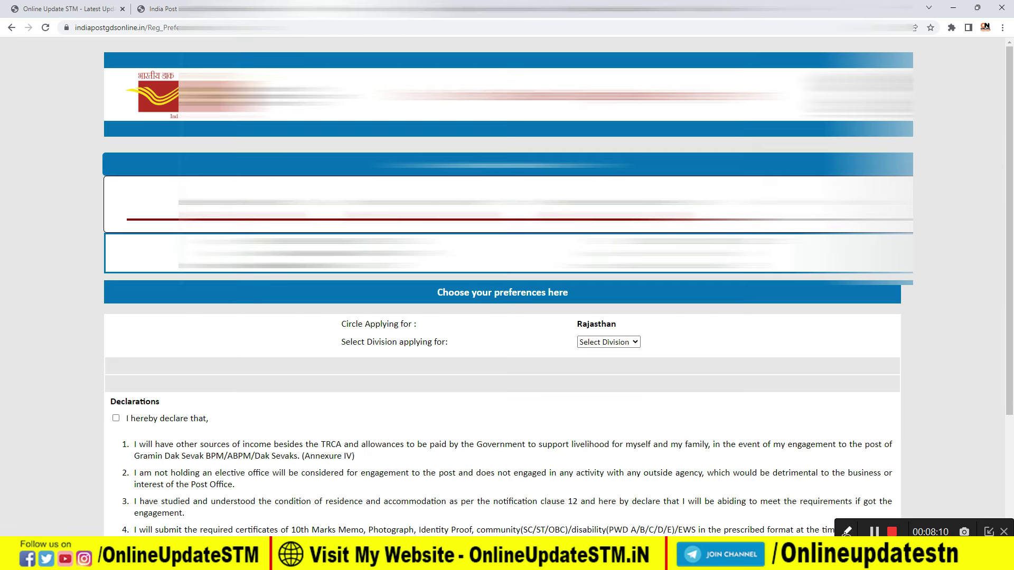
Step: Choose Alwar Division as the division applying for and review its posts and the document verification section
{"action": "left_click", "coordinate": [846, 532]}
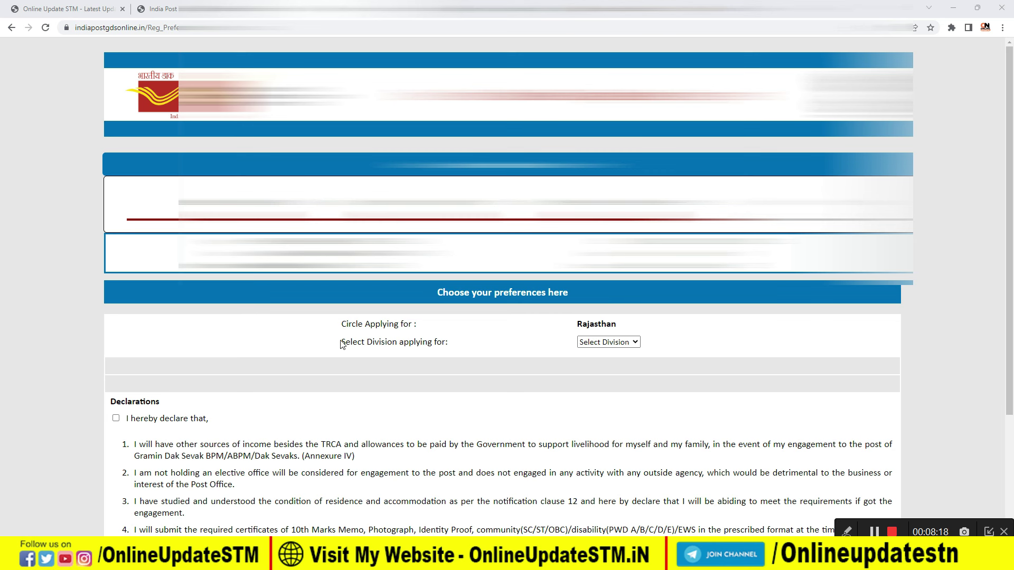
{"action": "left_click", "coordinate": [604, 343]}
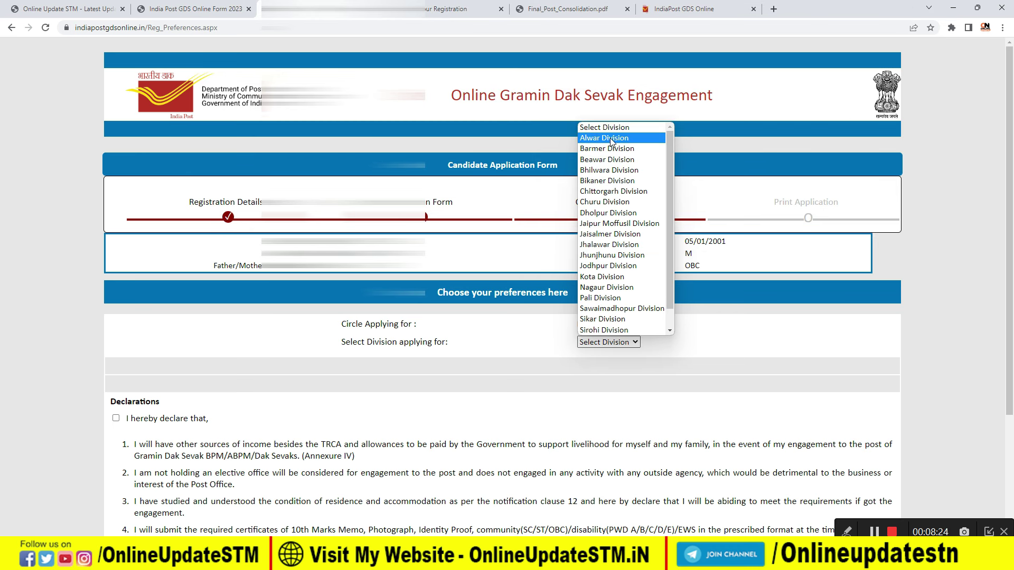
{"action": "left_click", "coordinate": [612, 140]}
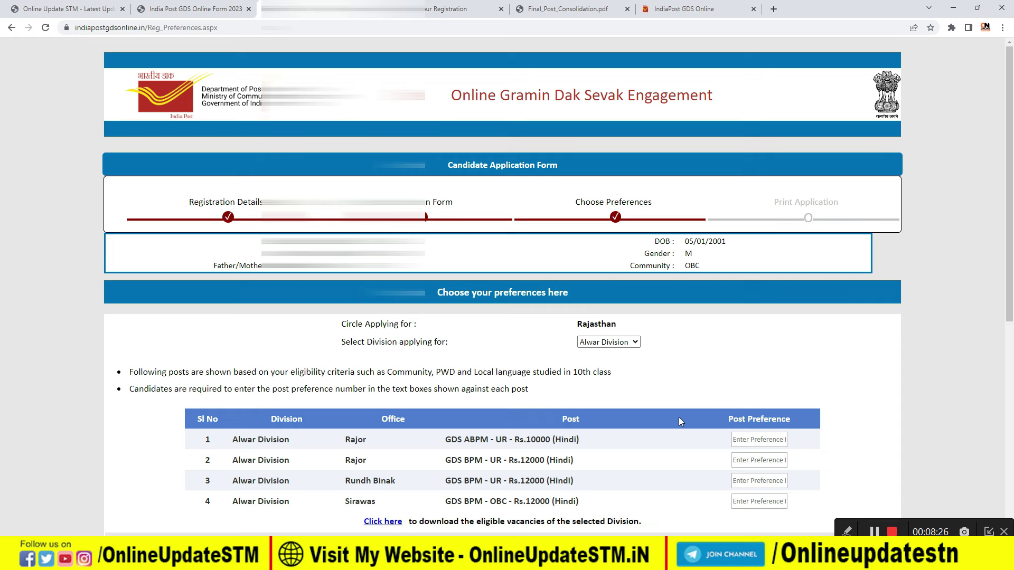
{"action": "scroll", "coordinate": [679, 417], "scroll_direction": "down", "scroll_amount": 1}
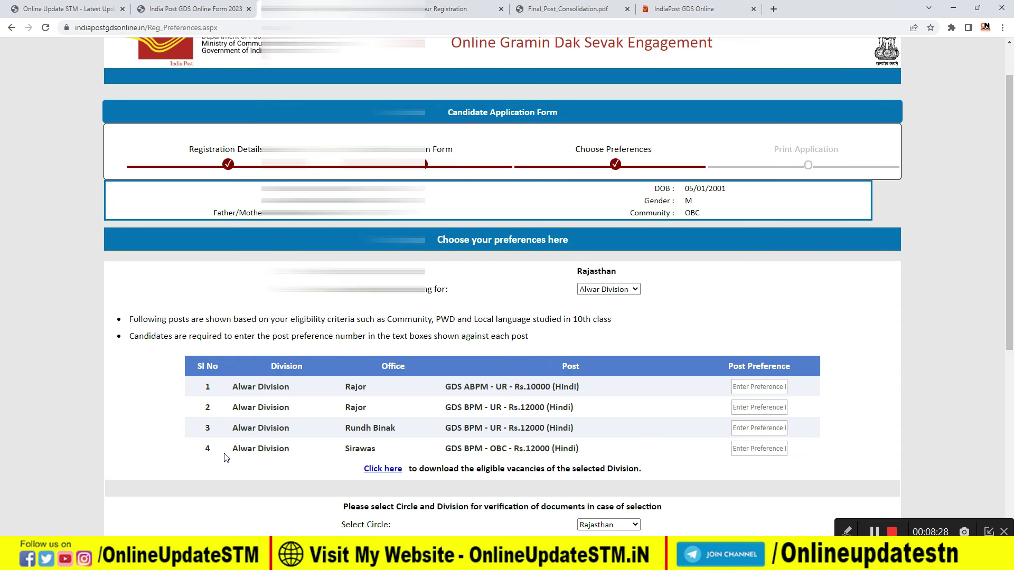
{"action": "scroll", "coordinate": [340, 422], "scroll_direction": "down", "scroll_amount": 2}
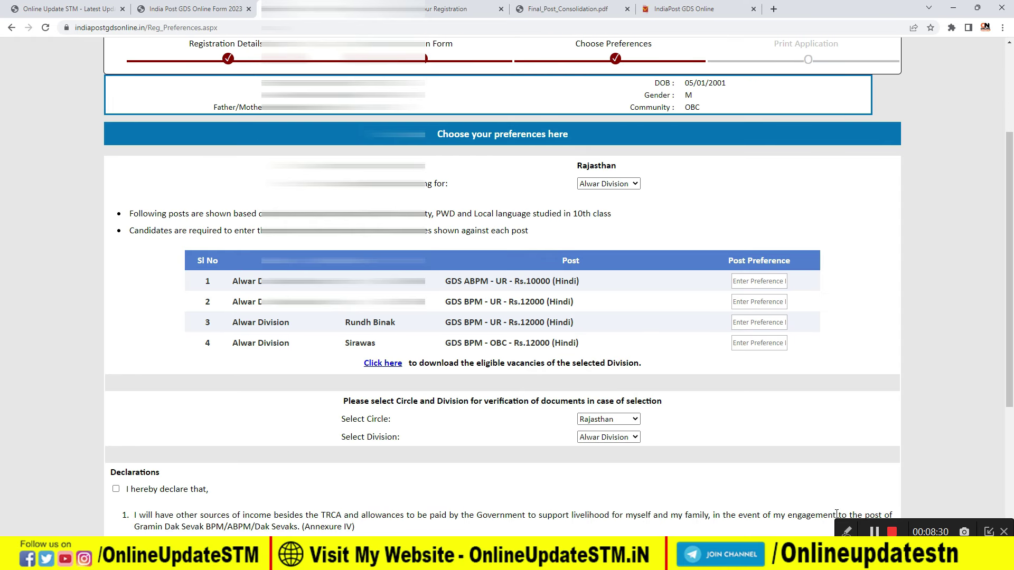
{"action": "scroll", "coordinate": [476, 417], "scroll_direction": "down", "scroll_amount": 1}
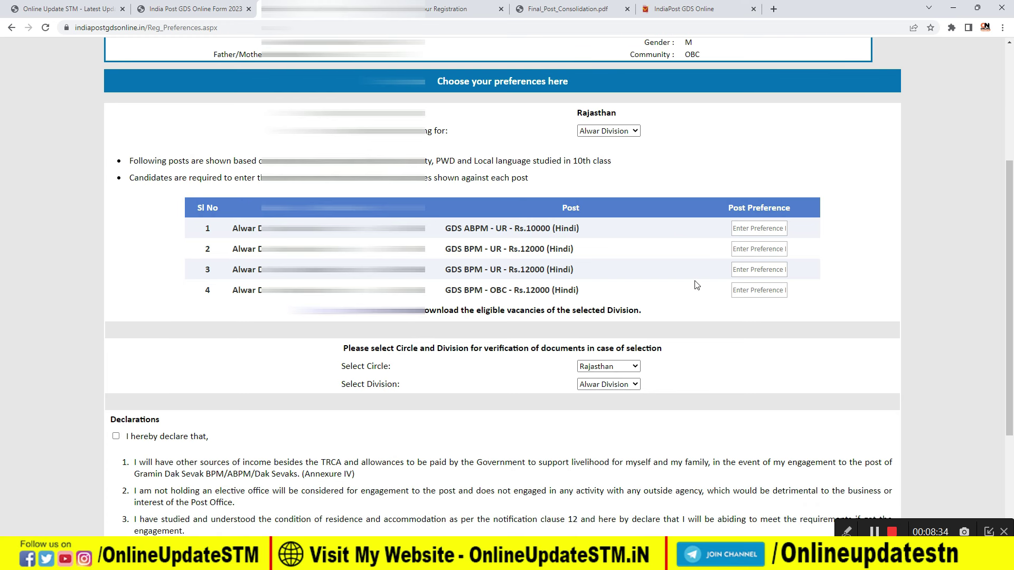
{"action": "left_click", "coordinate": [608, 131]}
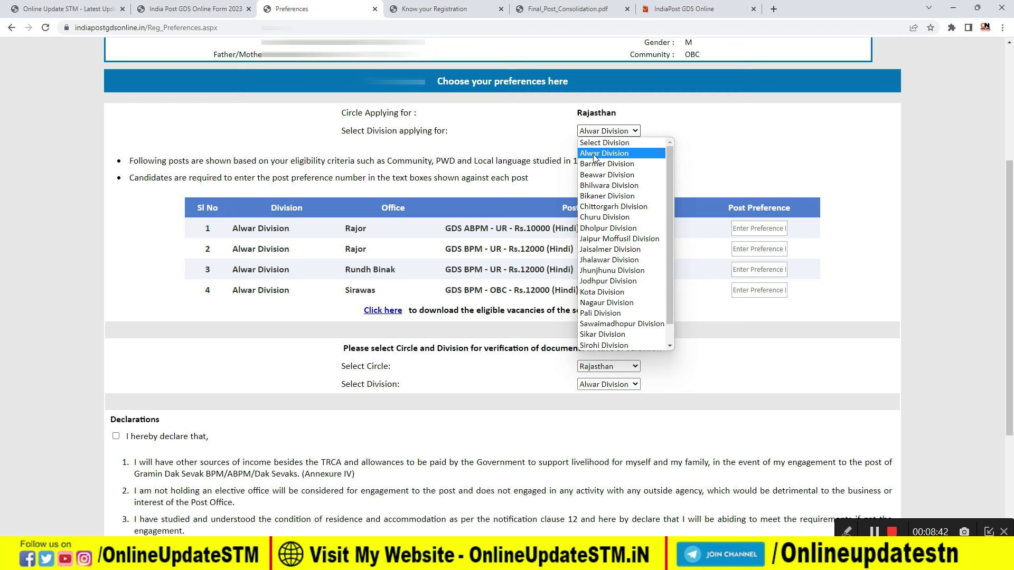
{"action": "left_click", "coordinate": [595, 154]}
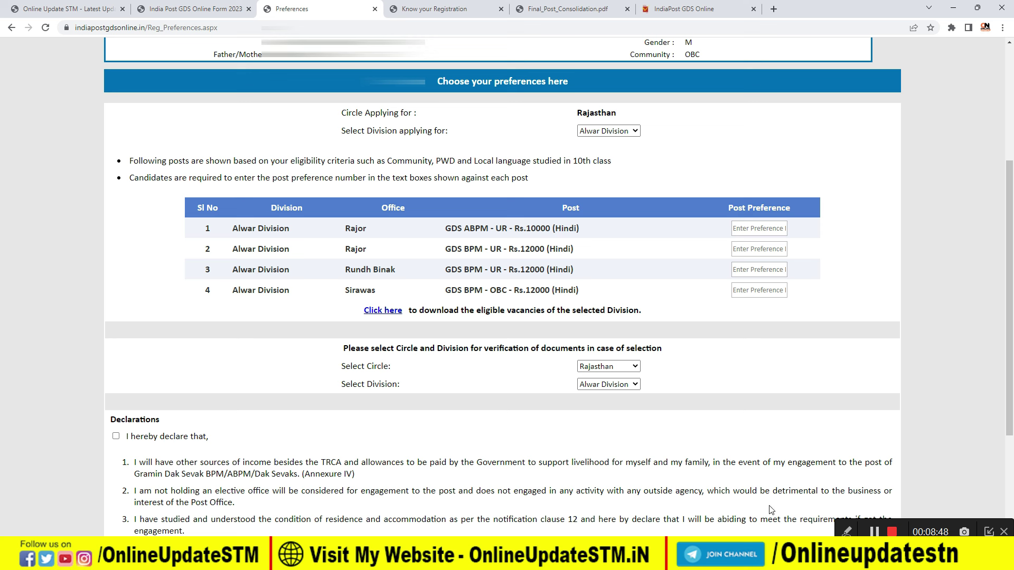
{"action": "left_click", "coordinate": [847, 531]}
{"action": "mouse_move", "coordinate": [206, 222]}
{"action": "left_mouse_down"}
{"action": "mouse_move", "coordinate": [177, 256]}
{"action": "mouse_move", "coordinate": [290, 319]}
{"action": "mouse_move", "coordinate": [315, 248]}
{"action": "mouse_move", "coordinate": [262, 221]}
{"action": "mouse_move", "coordinate": [199, 222]}
{"action": "left_mouse_up"}
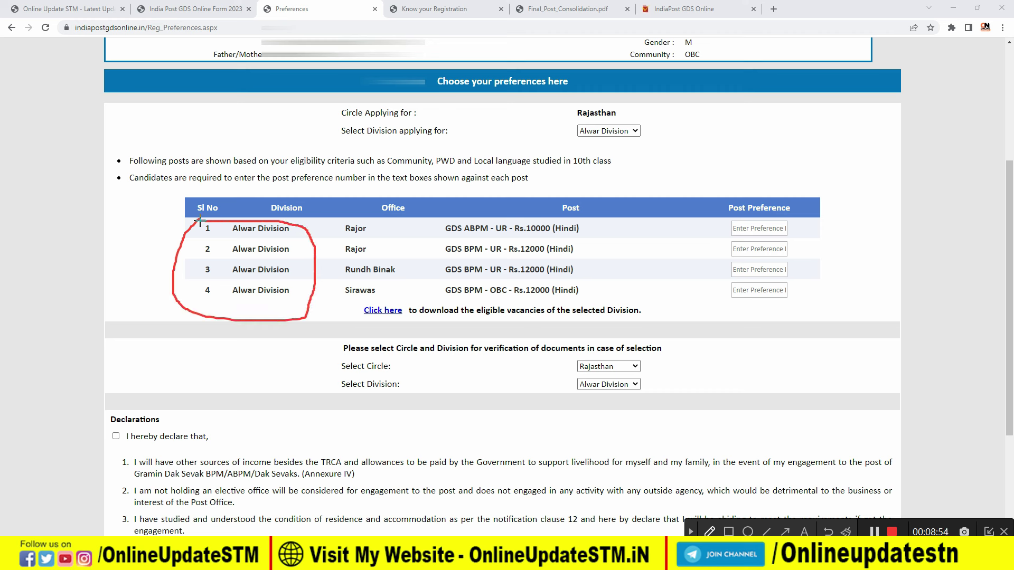
{"action": "left_click_drag", "start_coordinate": [188, 305], "coordinate": [252, 305]}
{"action": "left_click", "coordinate": [690, 533]}
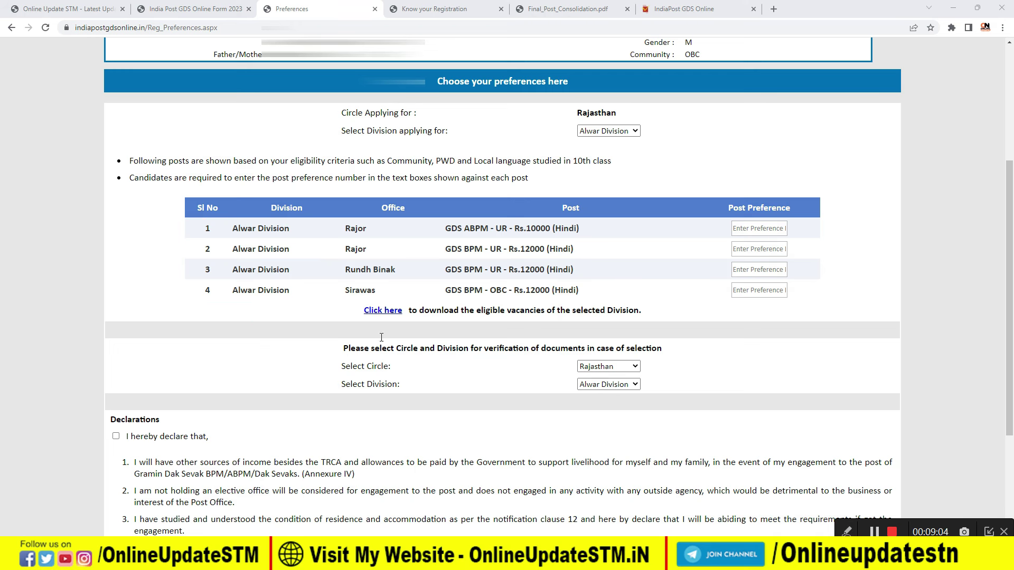
Step: Change the division applying for to Barmer Division and view its list of posts
{"action": "left_click", "coordinate": [609, 131]}
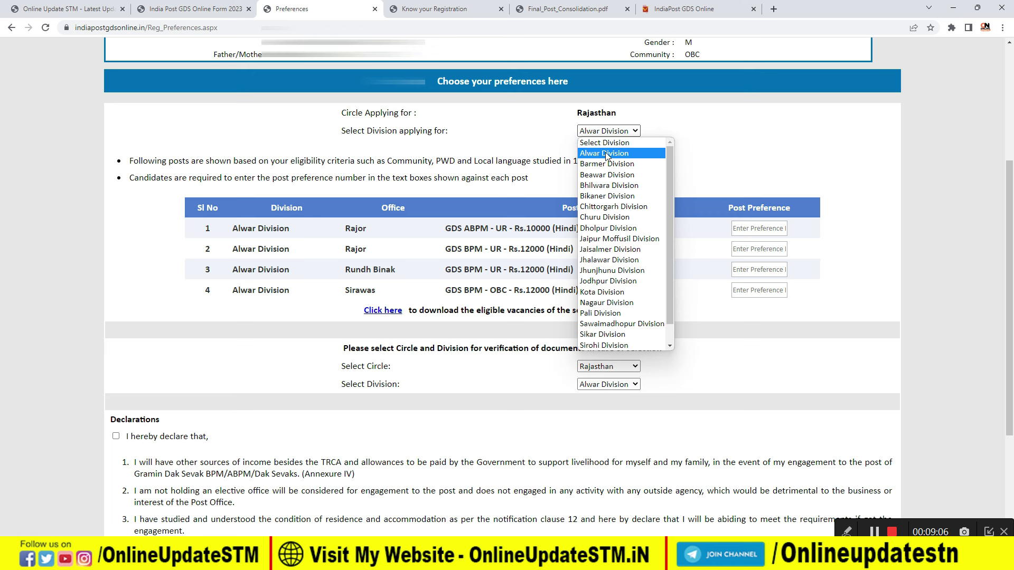
{"action": "left_click", "coordinate": [604, 164]}
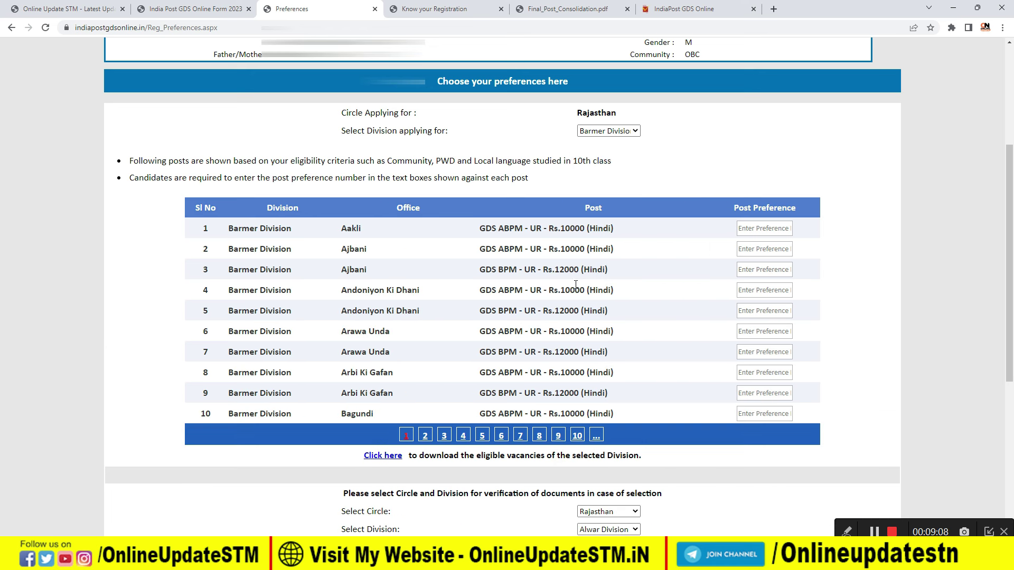
{"action": "scroll", "coordinate": [575, 288], "scroll_direction": "down", "scroll_amount": 1}
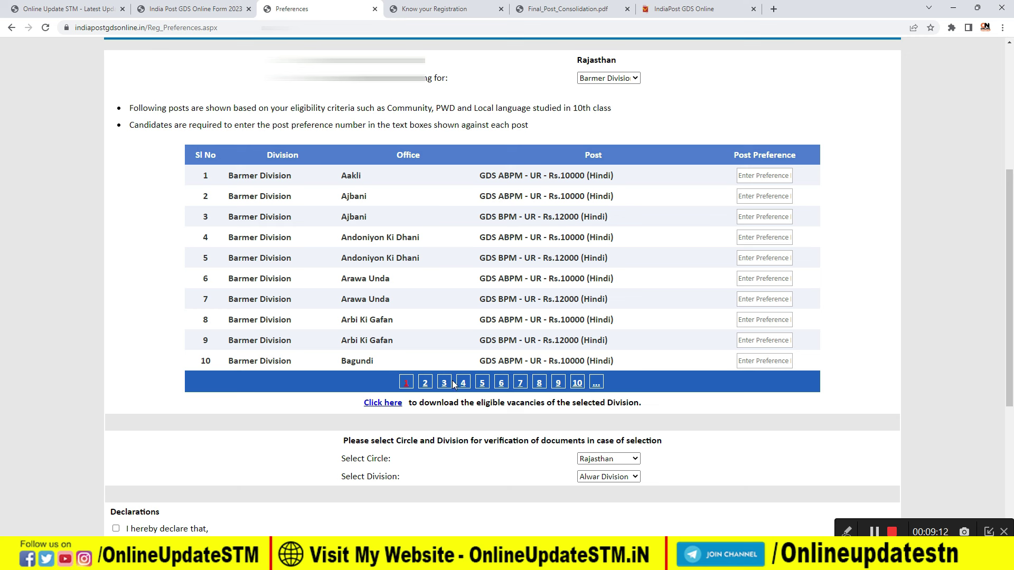
{"action": "left_click", "coordinate": [848, 532]}
{"action": "mouse_move", "coordinate": [415, 370]}
{"action": "left_mouse_down"}
{"action": "mouse_move", "coordinate": [433, 395]}
{"action": "mouse_move", "coordinate": [453, 369]}
{"action": "mouse_move", "coordinate": [429, 372]}
{"action": "mouse_move", "coordinate": [448, 398]}
{"action": "mouse_move", "coordinate": [460, 369]}
{"action": "mouse_move", "coordinate": [471, 369]}
{"action": "left_mouse_up"}
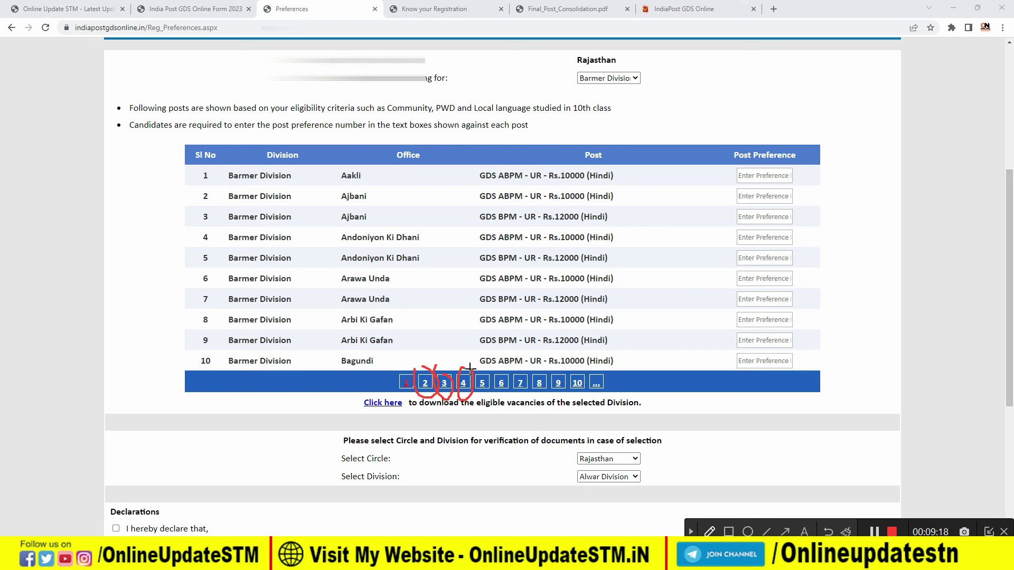
{"action": "left_click_drag", "start_coordinate": [386, 395], "coordinate": [669, 399]}
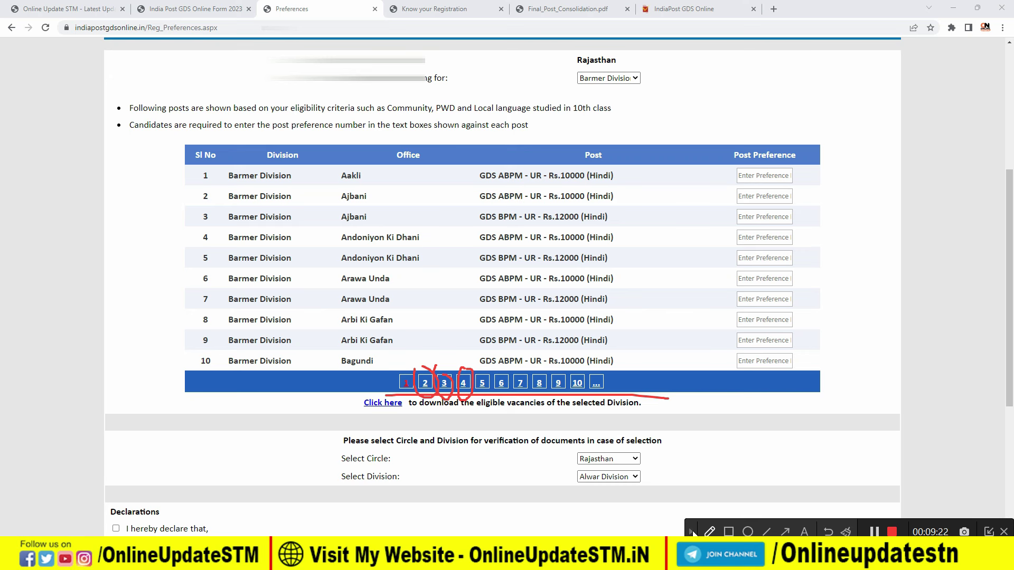
{"action": "left_click", "coordinate": [692, 533]}
Step: Browse pages 10 and 11 of the Barmer Division post list
{"action": "left_click", "coordinate": [577, 382]}
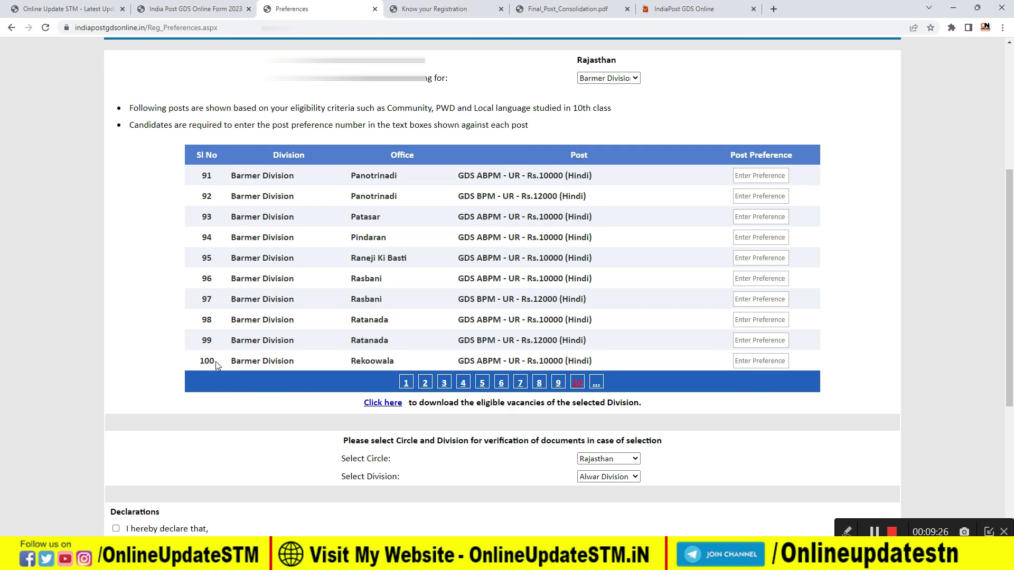
{"action": "left_click", "coordinate": [597, 383]}
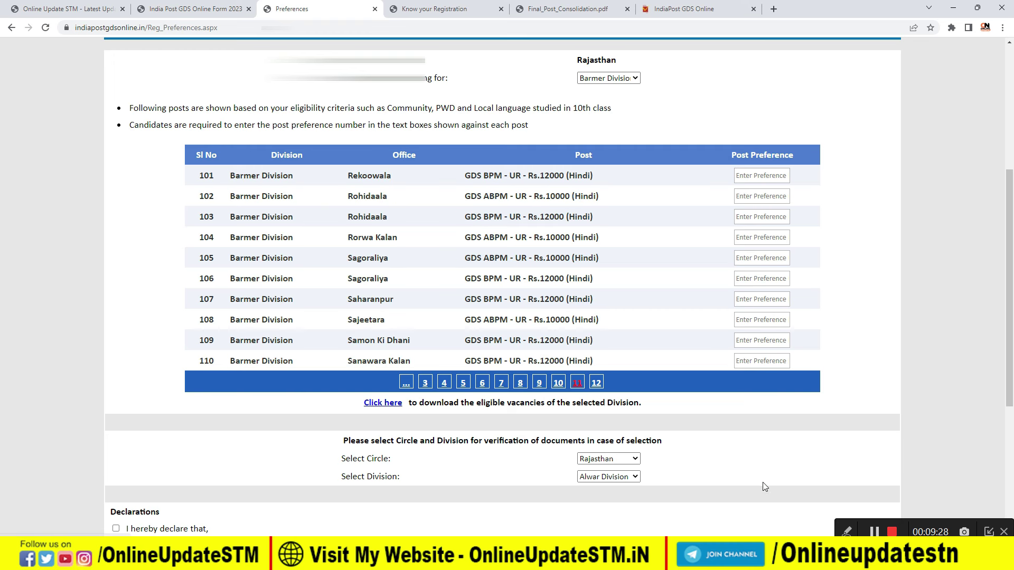
Step: View page 12 of the Barmer Division post list and check the divisions available to apply for
{"action": "left_click", "coordinate": [595, 385]}
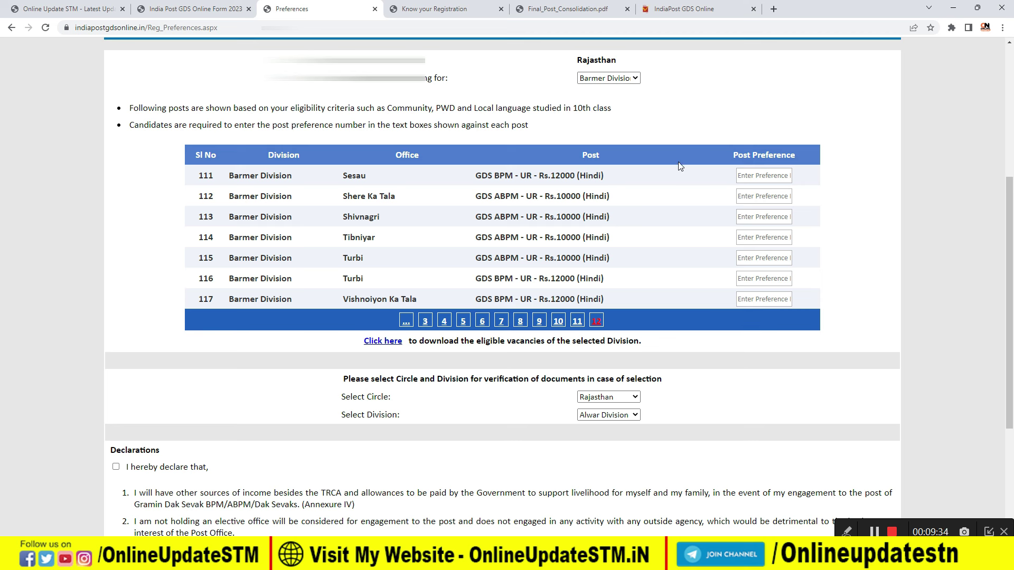
{"action": "left_click", "coordinate": [600, 80]}
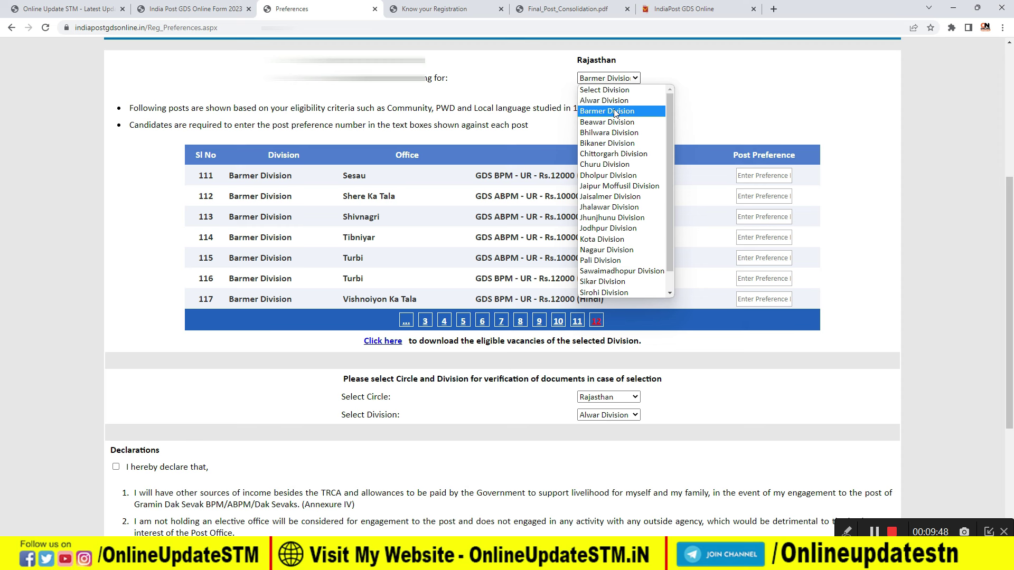
{"action": "left_click", "coordinate": [170, 304]}
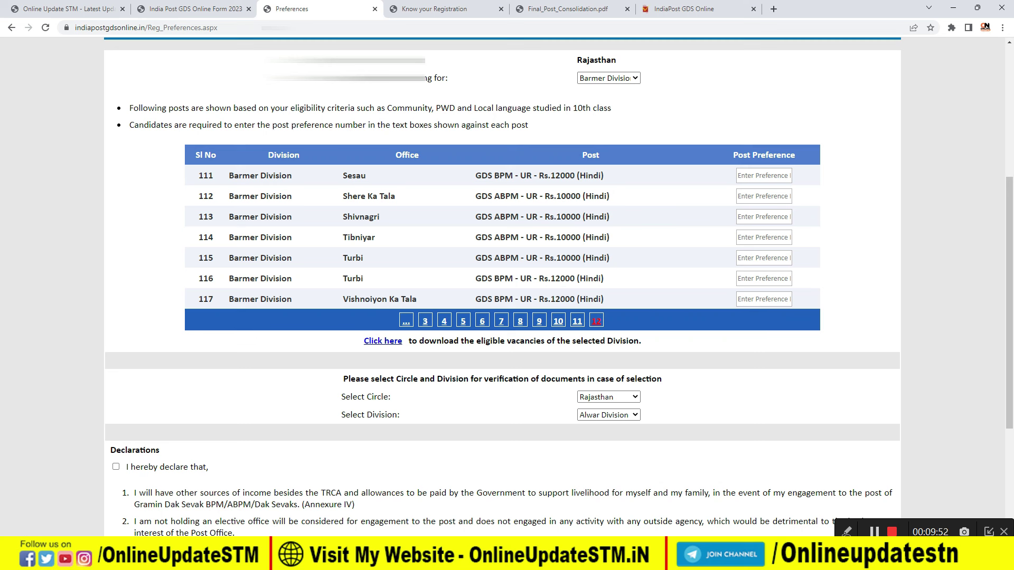
{"action": "left_click", "coordinate": [709, 532]}
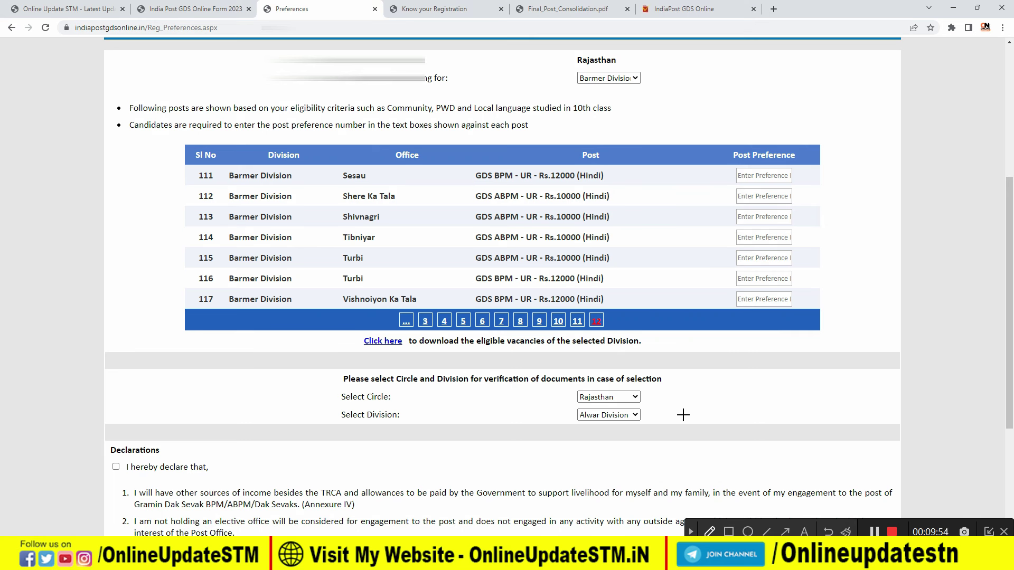
{"action": "left_click_drag", "start_coordinate": [708, 373], "coordinate": [710, 382]}
{"action": "mouse_move", "coordinate": [720, 374]}
{"action": "left_mouse_down"}
{"action": "mouse_move", "coordinate": [721, 387]}
{"action": "mouse_move", "coordinate": [745, 379]}
{"action": "mouse_move", "coordinate": [745, 396]}
{"action": "mouse_move", "coordinate": [810, 393]}
{"action": "mouse_move", "coordinate": [815, 373]}
{"action": "mouse_move", "coordinate": [814, 392]}
{"action": "left_mouse_up"}
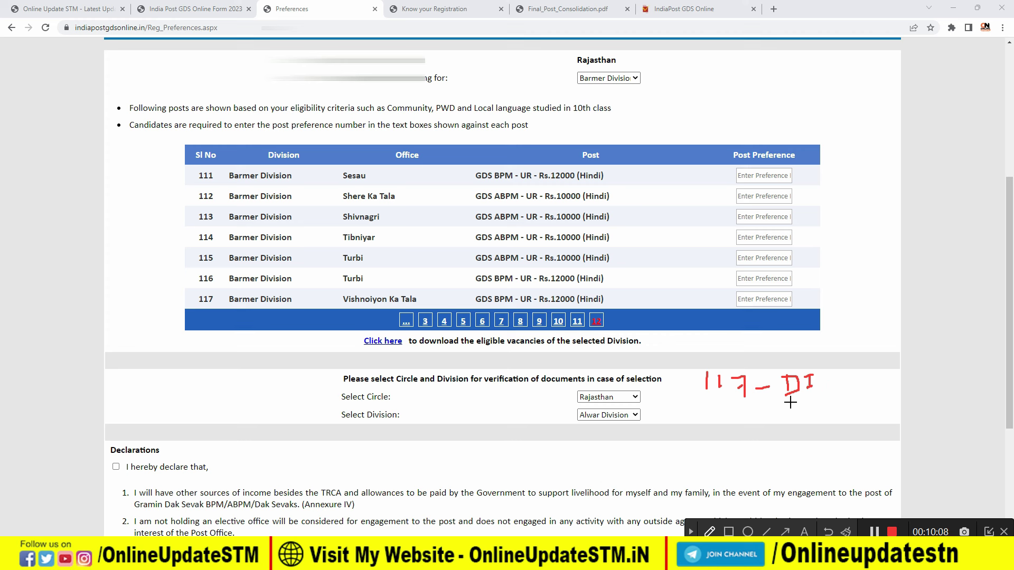
{"action": "left_click_drag", "start_coordinate": [788, 403], "coordinate": [812, 392]}
{"action": "left_click", "coordinate": [691, 531]}
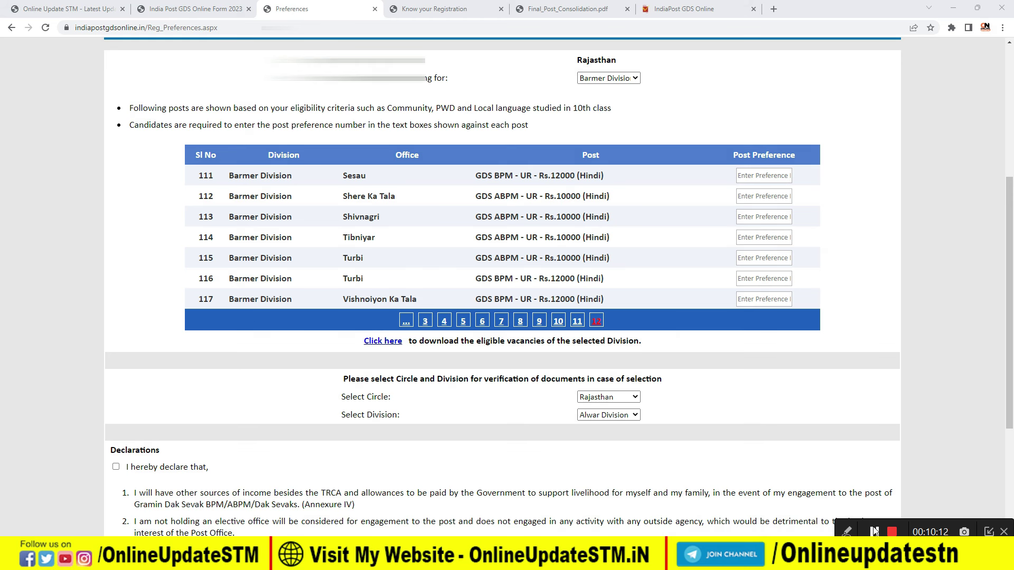
Step: Change the division applying for to Beawar Division and view its list of posts
{"action": "left_click", "coordinate": [607, 78]}
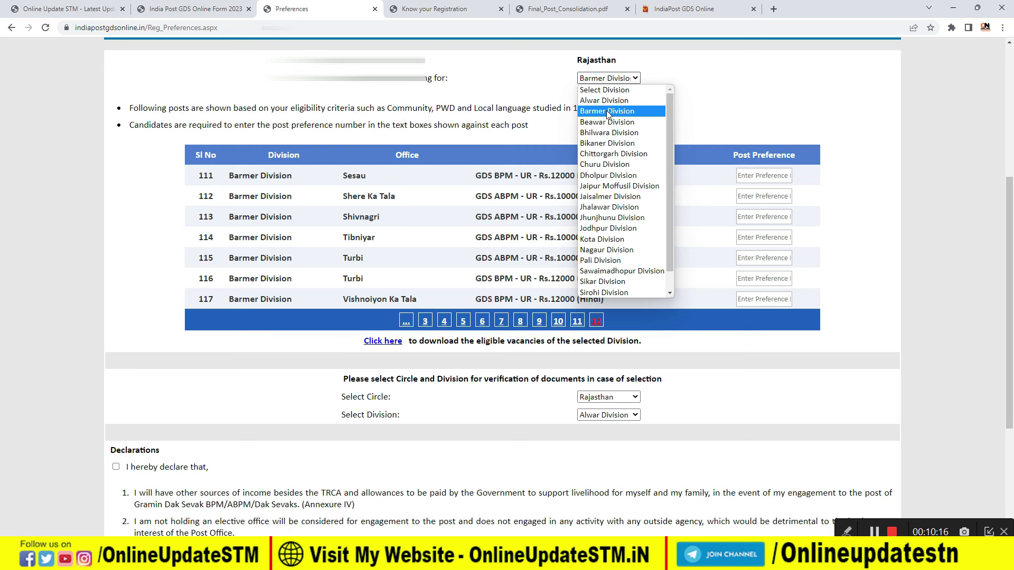
{"action": "left_click", "coordinate": [603, 126]}
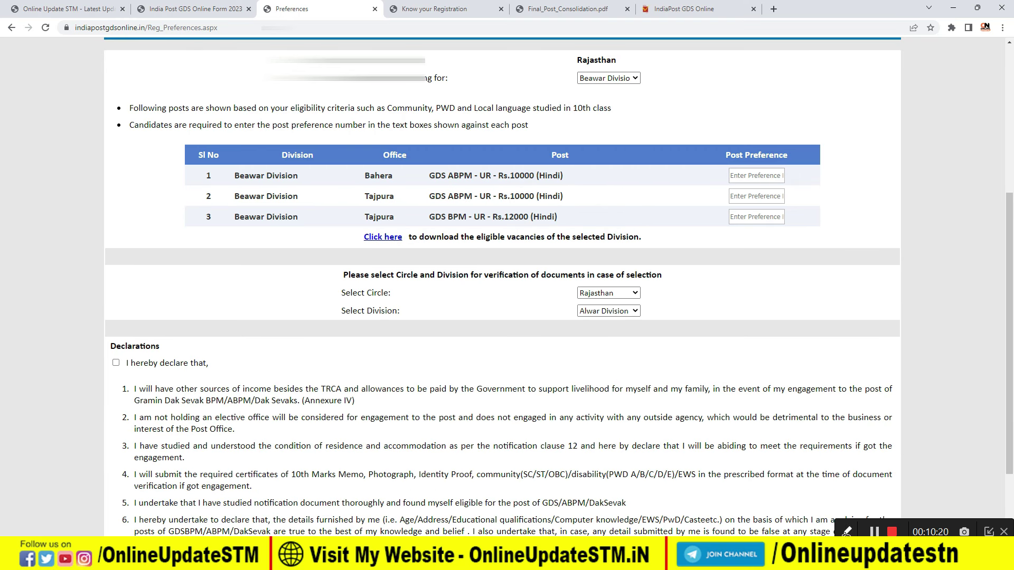
{"action": "left_click", "coordinate": [846, 531]}
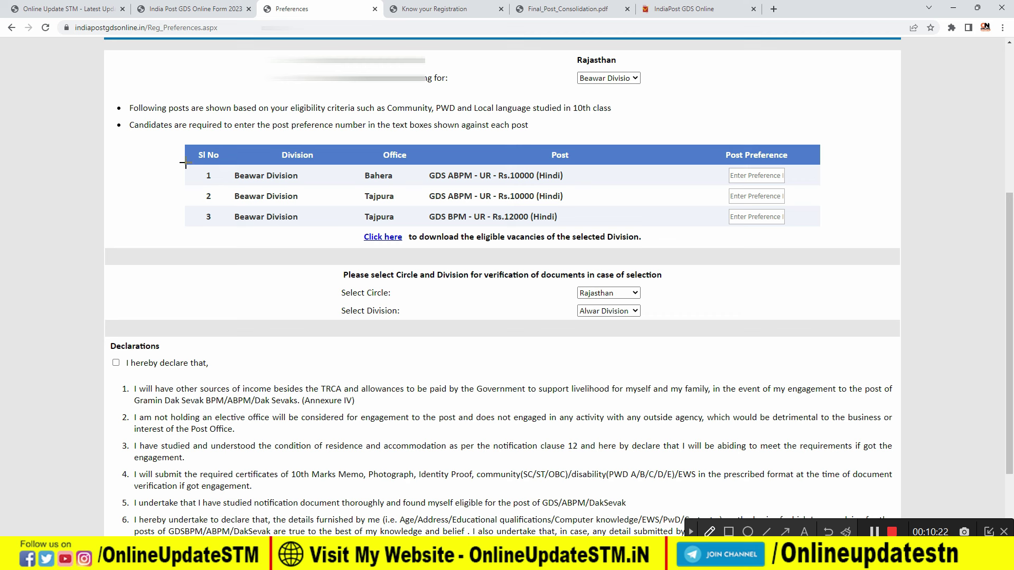
{"action": "mouse_move", "coordinate": [197, 157]}
{"action": "left_mouse_down"}
{"action": "mouse_move", "coordinate": [215, 233]}
{"action": "mouse_move", "coordinate": [227, 196]}
{"action": "mouse_move", "coordinate": [187, 164]}
{"action": "mouse_move", "coordinate": [228, 165]}
{"action": "left_mouse_up"}
{"action": "mouse_move", "coordinate": [164, 197]}
{"action": "left_mouse_down"}
{"action": "mouse_move", "coordinate": [199, 193]}
{"action": "mouse_move", "coordinate": [186, 213]}
{"action": "left_mouse_up"}
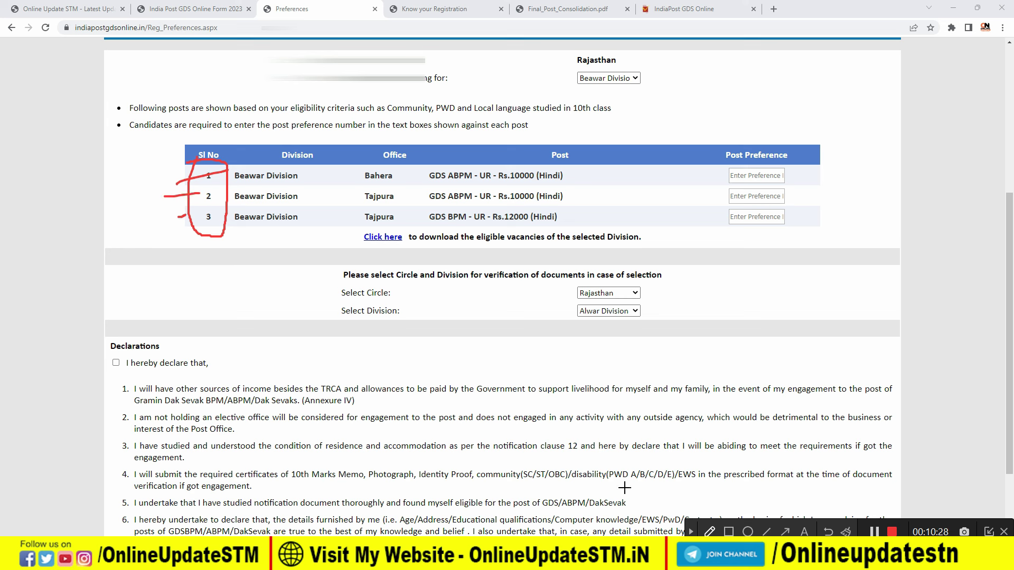
{"action": "left_click", "coordinate": [691, 532]}
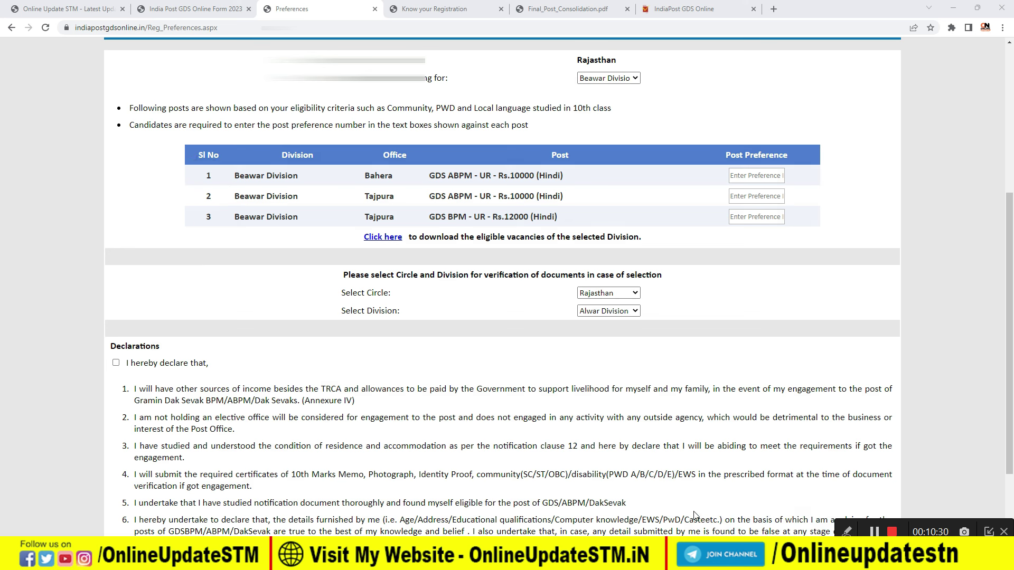
Step: Switch the division applying for from Beawar Division back to Barmer Division
{"action": "left_click", "coordinate": [596, 80]}
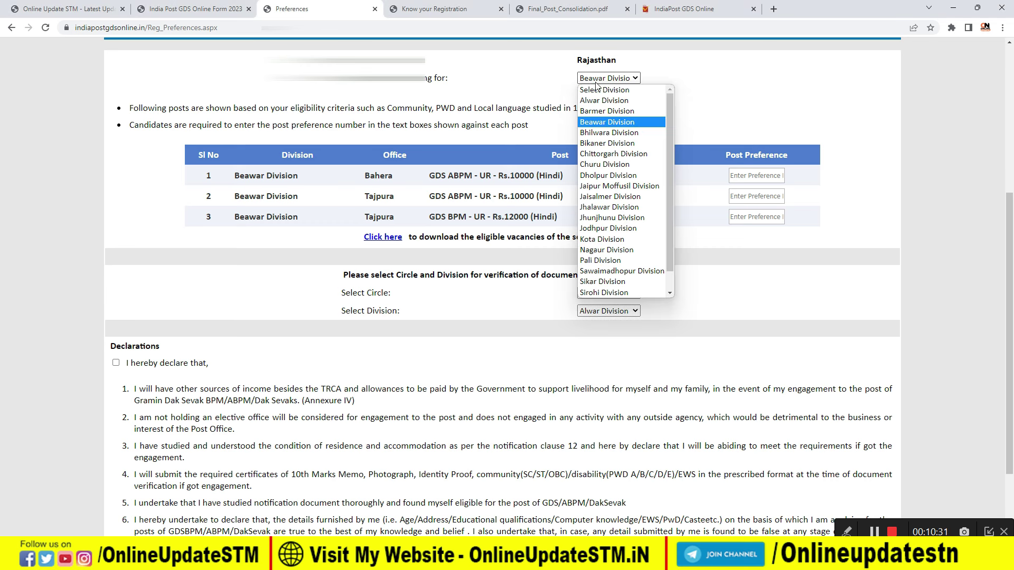
{"action": "left_click", "coordinate": [602, 111]}
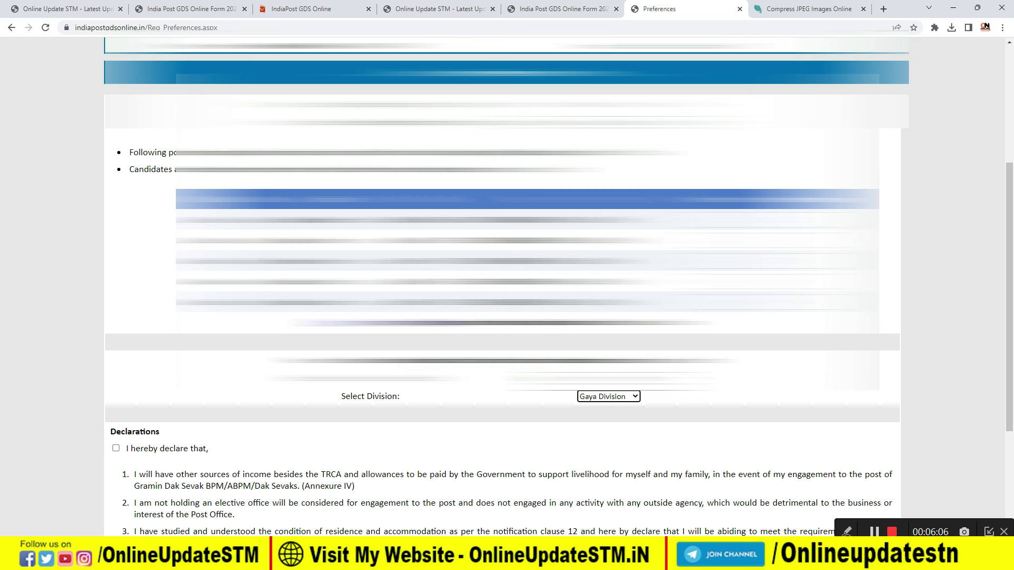
Step: Select the division for verification of documents in case of selection
{"action": "left_click", "coordinate": [589, 400]}
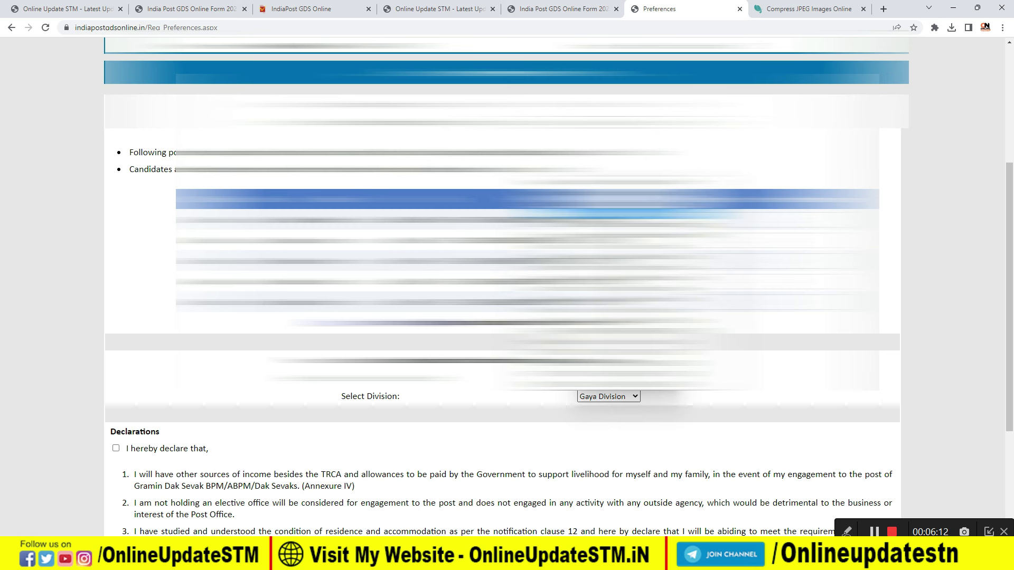
{"action": "left_click", "coordinate": [589, 199]}
Step: Accept the declarations below the post preferences, and save and proceed to submit the application
{"action": "scroll", "coordinate": [543, 453], "scroll_direction": "down", "scroll_amount": 4}
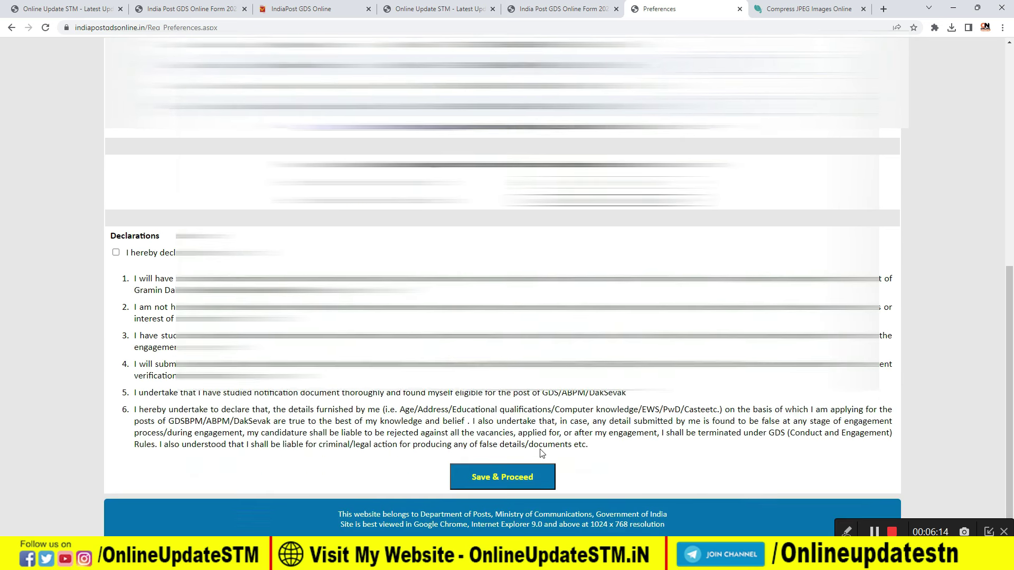
{"action": "left_click", "coordinate": [116, 251]}
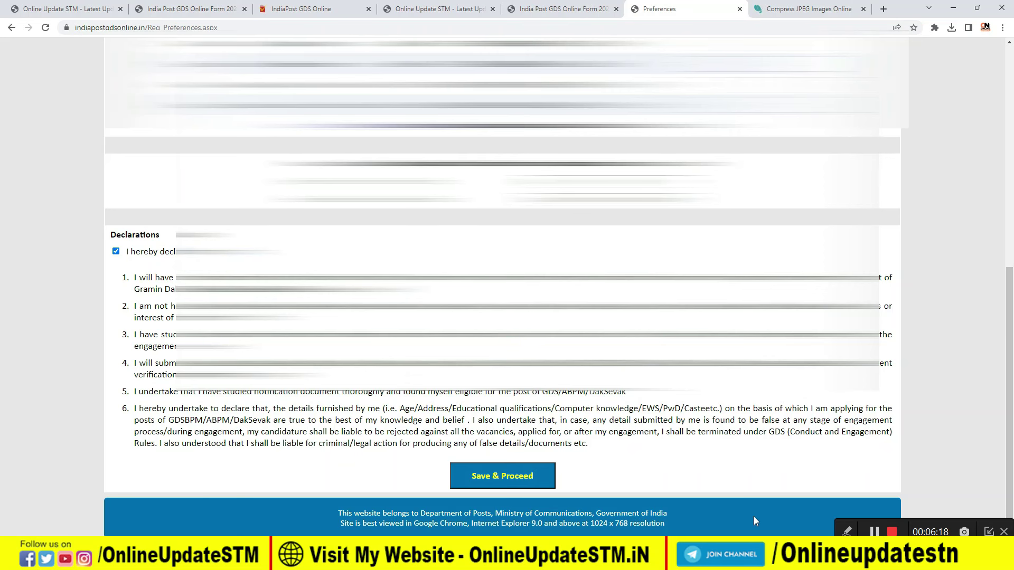
{"action": "left_click", "coordinate": [502, 475]}
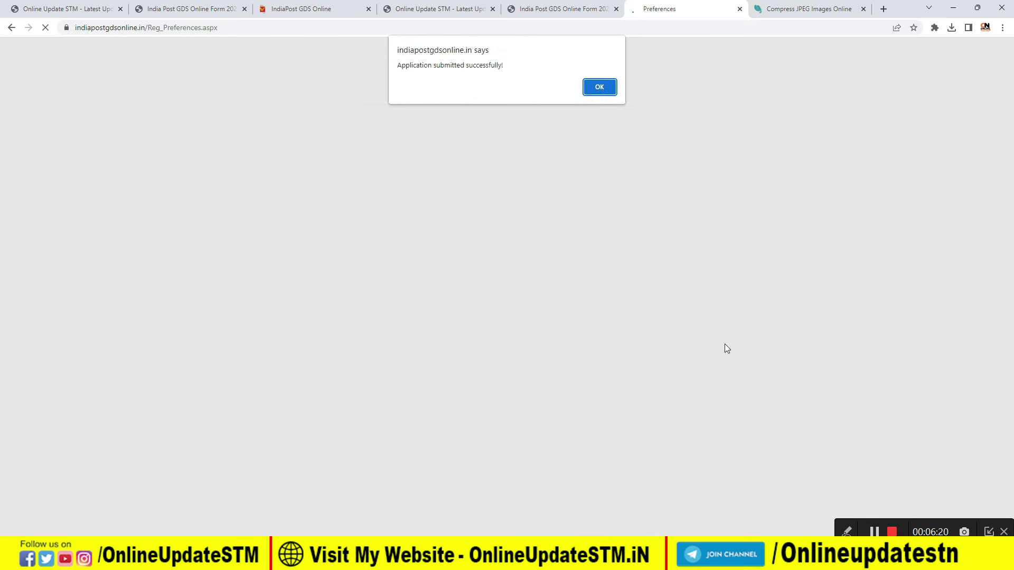